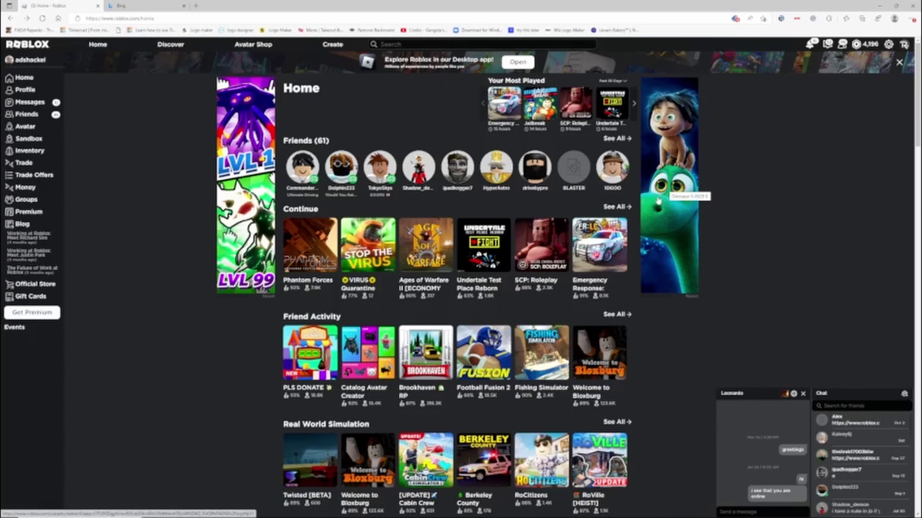
Step: Open Dinosaur Simulator's experience page via the home page's dinosaur advertisement
{"action": "left_click", "coordinate": [658, 203]}
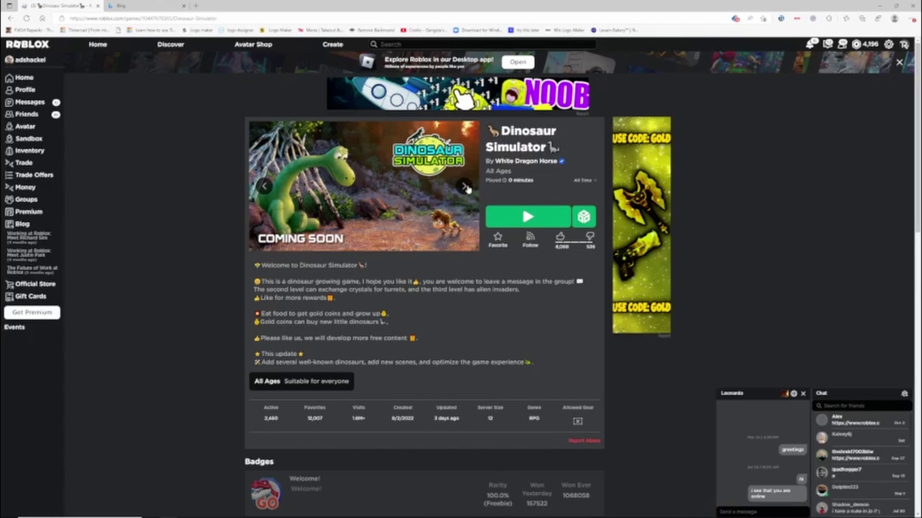
Step: Page through the game's screenshot carousel until the colourful cartoon dinosaurs image shows
{"action": "left_click", "coordinate": [465, 185]}
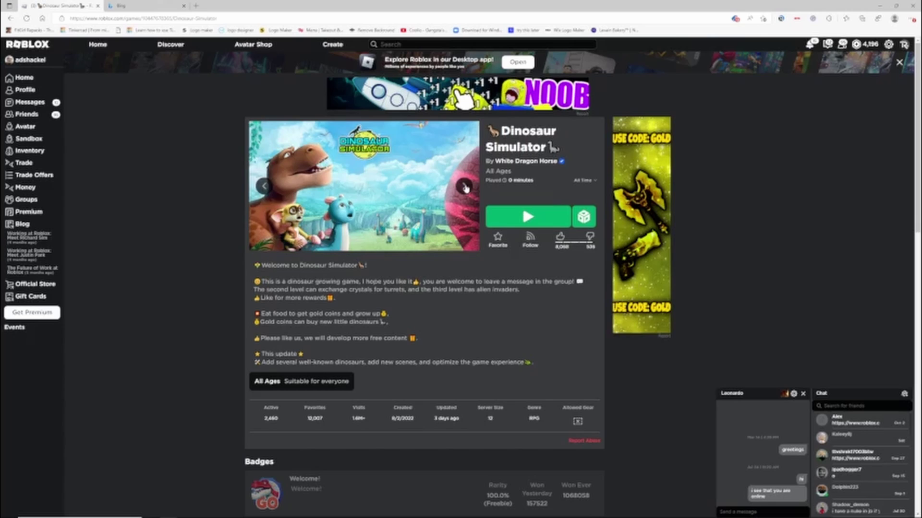
{"action": "left_click", "coordinate": [267, 186]}
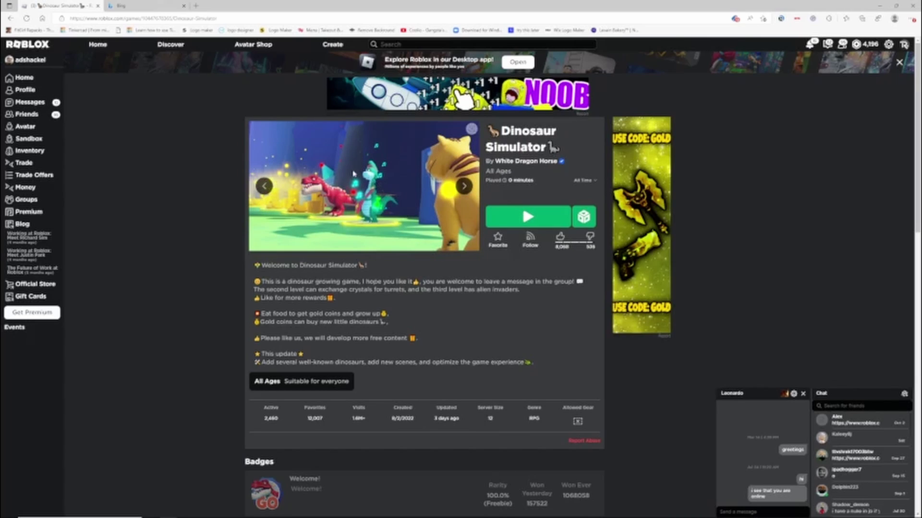
{"action": "left_click", "coordinate": [462, 186]}
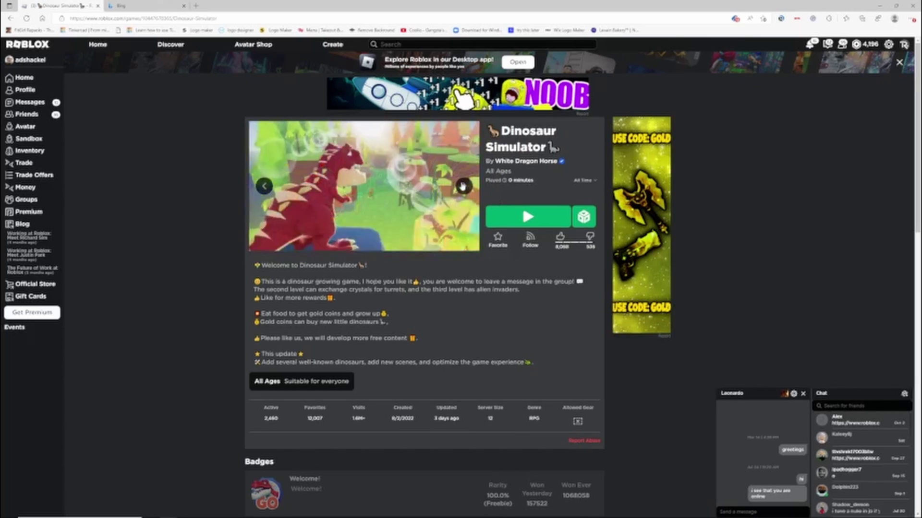
{"action": "left_click", "coordinate": [463, 186]}
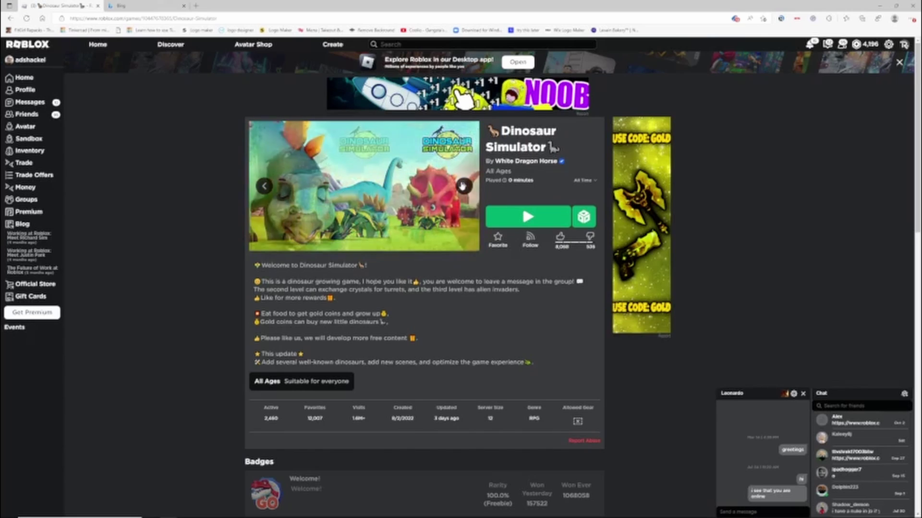
{"action": "left_click", "coordinate": [462, 186]}
{"action": "left_click", "coordinate": [463, 185]}
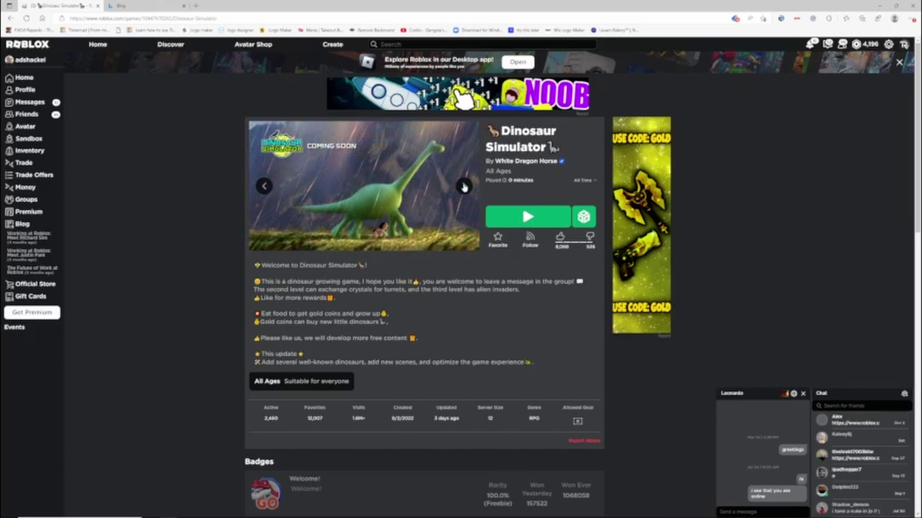
{"action": "left_click", "coordinate": [463, 186]}
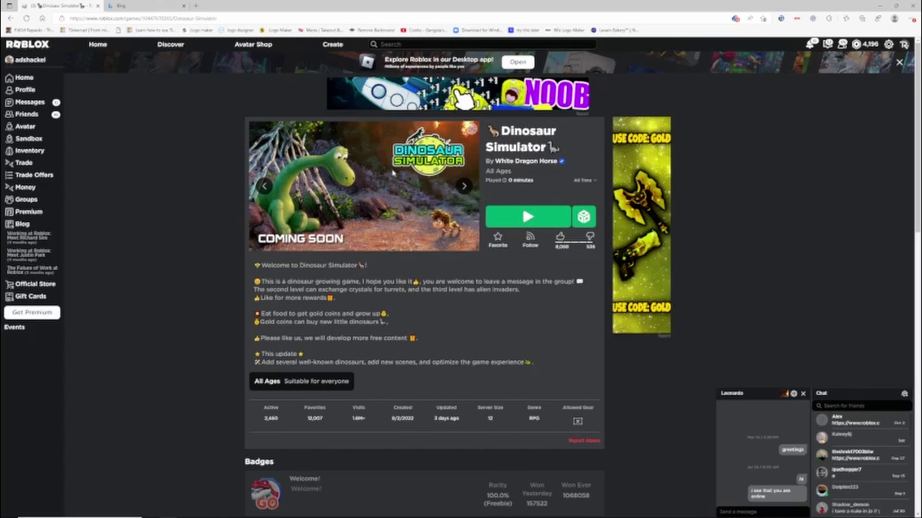
{"action": "left_click", "coordinate": [462, 186]}
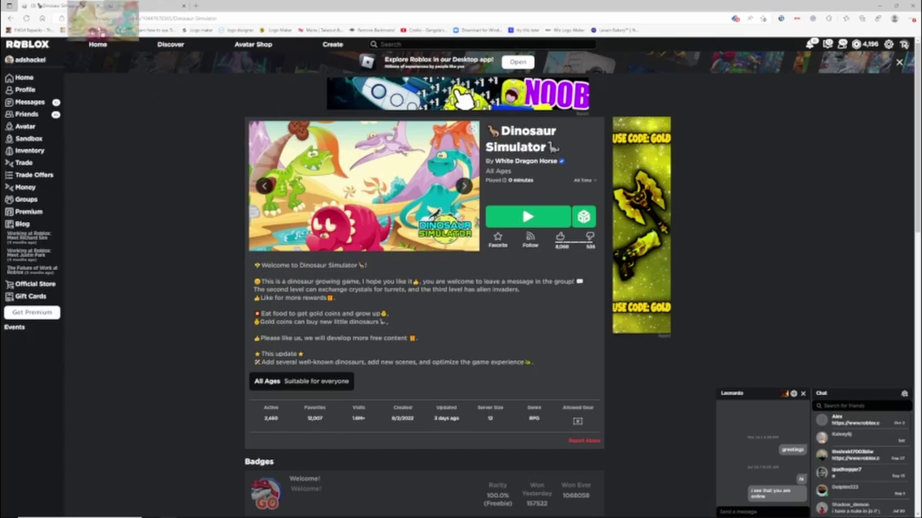
Step: Drop the cartoon dinosaurs image into Bing Visual Search to find pages using it
{"action": "left_click_drag", "start_coordinate": [133, 6], "coordinate": [263, 316]}
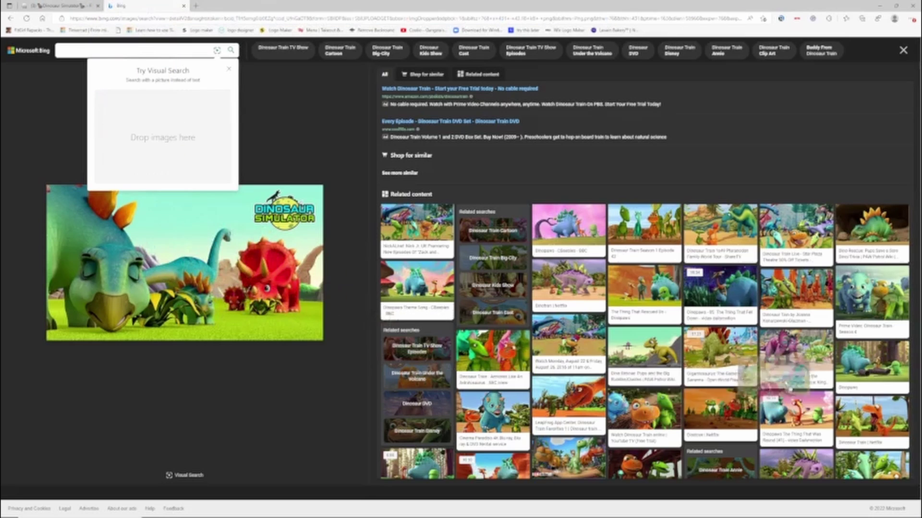
{"action": "mouse_move", "coordinate": [263, 317]}
{"action": "left_mouse_down"}
{"action": "mouse_move", "coordinate": [569, 433]}
{"action": "mouse_move", "coordinate": [283, 346]}
{"action": "mouse_move", "coordinate": [152, 118]}
{"action": "left_mouse_up"}
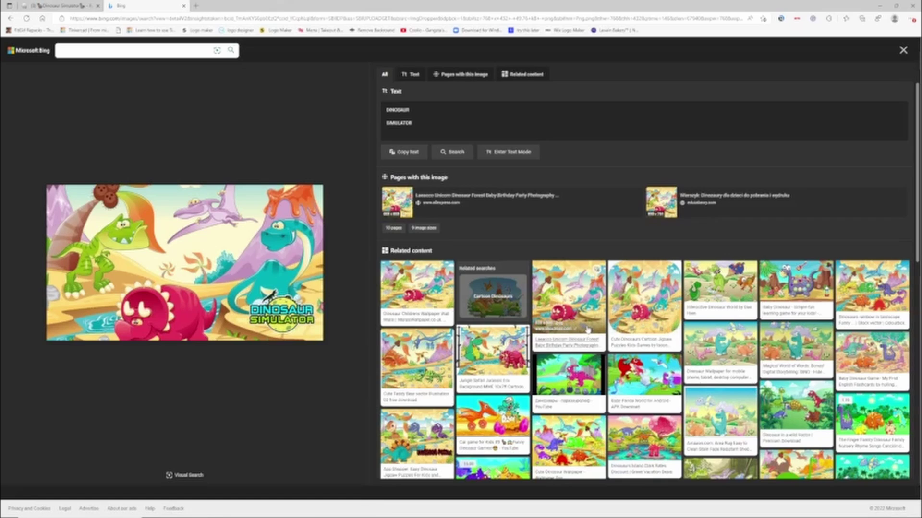
Step: Back on the game page, expand the full badge list and inspect the Welcome! badge
{"action": "left_click", "coordinate": [64, 6]}
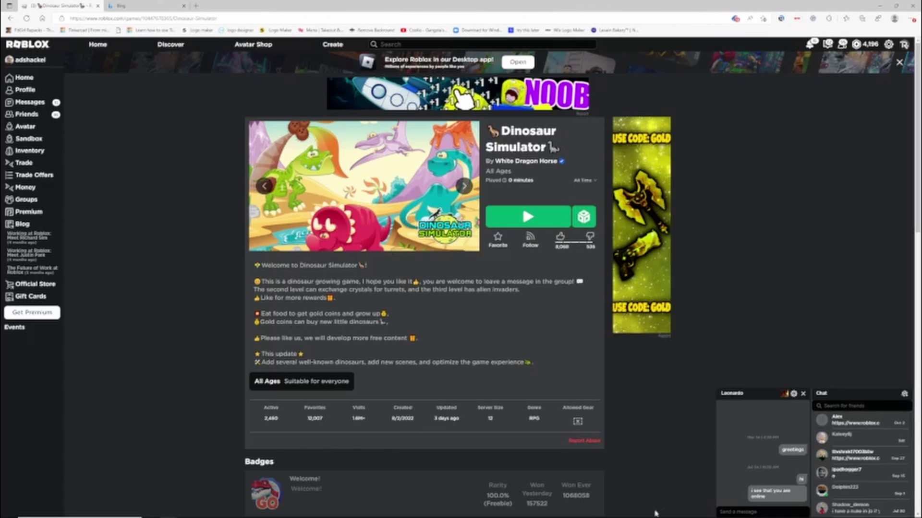
{"action": "scroll", "coordinate": [439, 312], "scroll_direction": "down", "scroll_amount": 3}
{"action": "scroll", "coordinate": [418, 345], "scroll_direction": "down", "scroll_amount": 1}
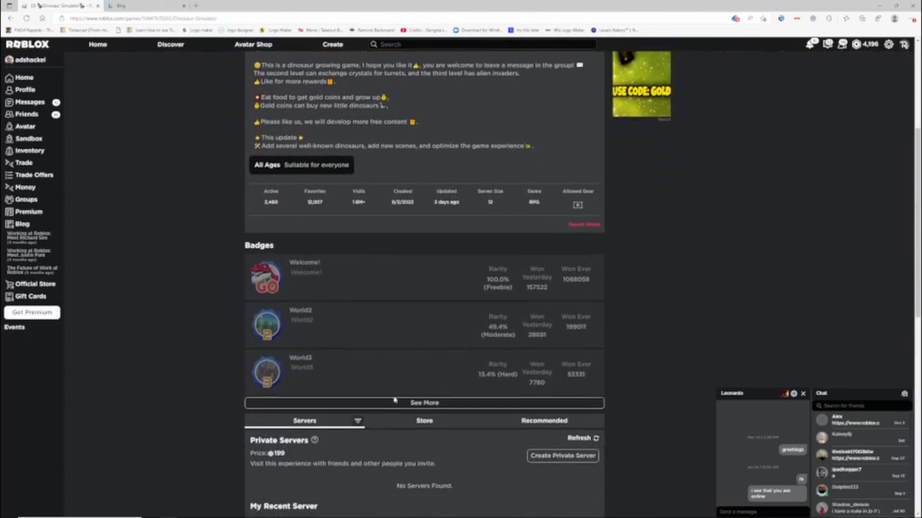
{"action": "left_click", "coordinate": [394, 401]}
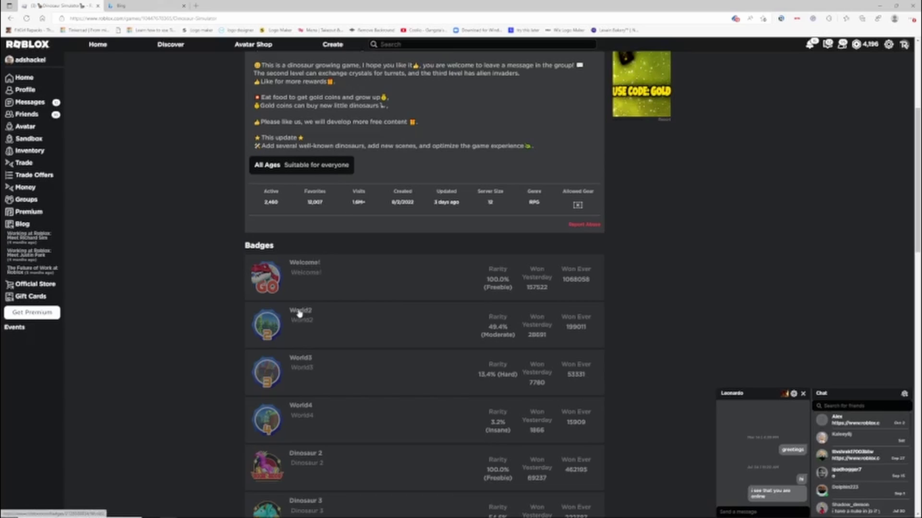
{"action": "left_click_drag", "start_coordinate": [338, 283], "coordinate": [288, 261]}
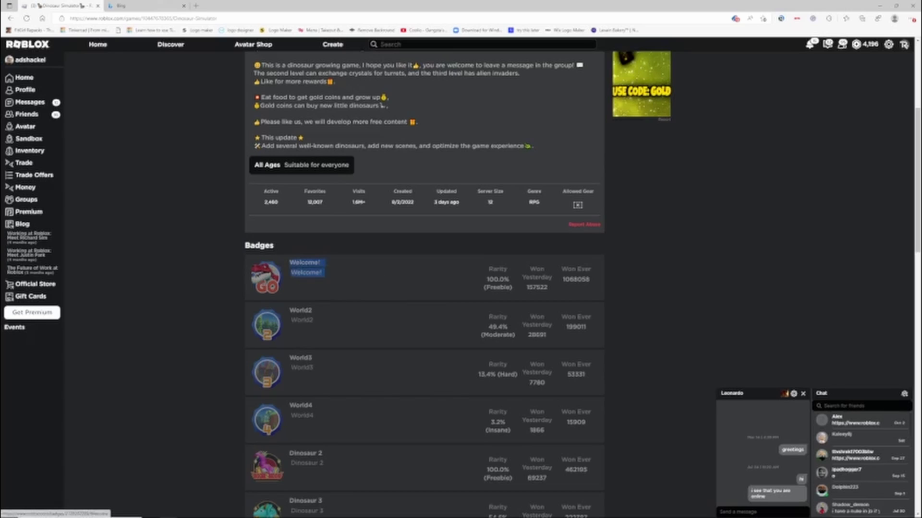
{"action": "left_click", "coordinate": [213, 255]}
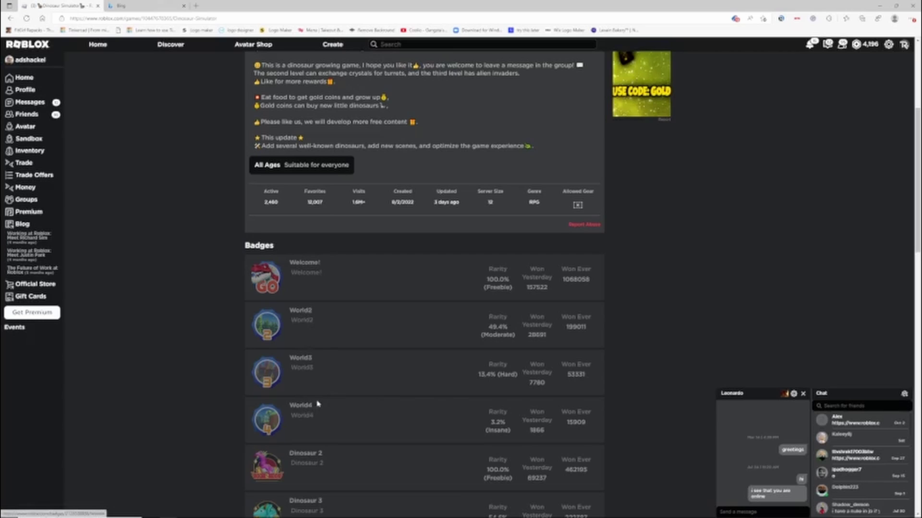
{"action": "scroll", "coordinate": [328, 291], "scroll_direction": "down", "scroll_amount": 3}
{"action": "scroll", "coordinate": [327, 317], "scroll_direction": "down", "scroll_amount": 3}
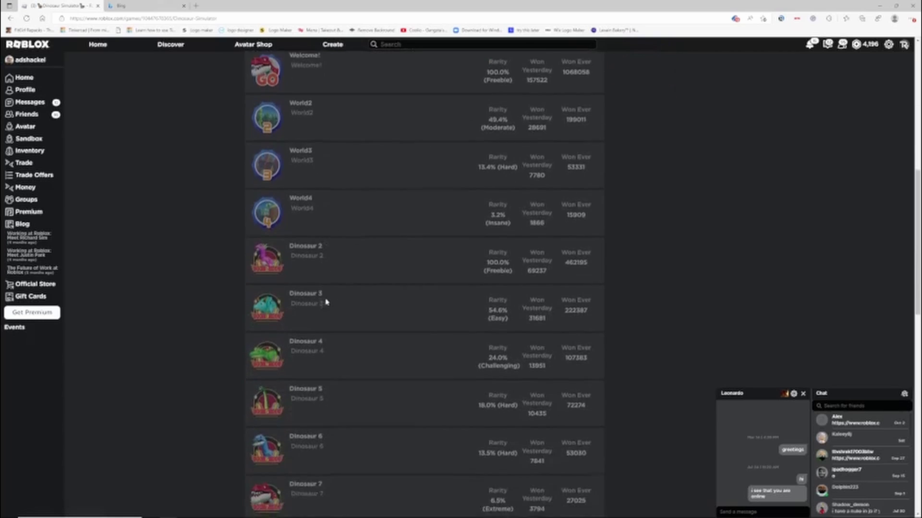
{"action": "scroll", "coordinate": [326, 346], "scroll_direction": "down", "scroll_amount": 4}
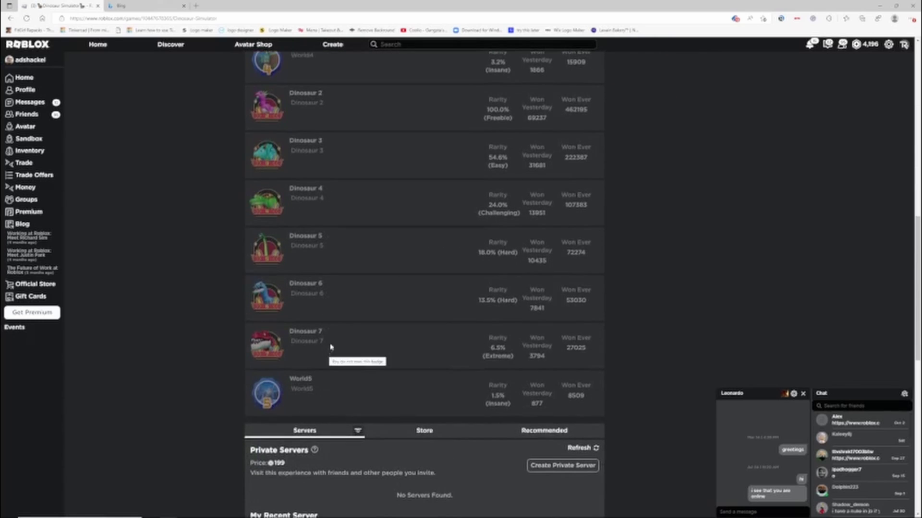
{"action": "scroll", "coordinate": [335, 342], "scroll_direction": "up", "scroll_amount": 3}
{"action": "scroll", "coordinate": [339, 259], "scroll_direction": "up", "scroll_amount": 2}
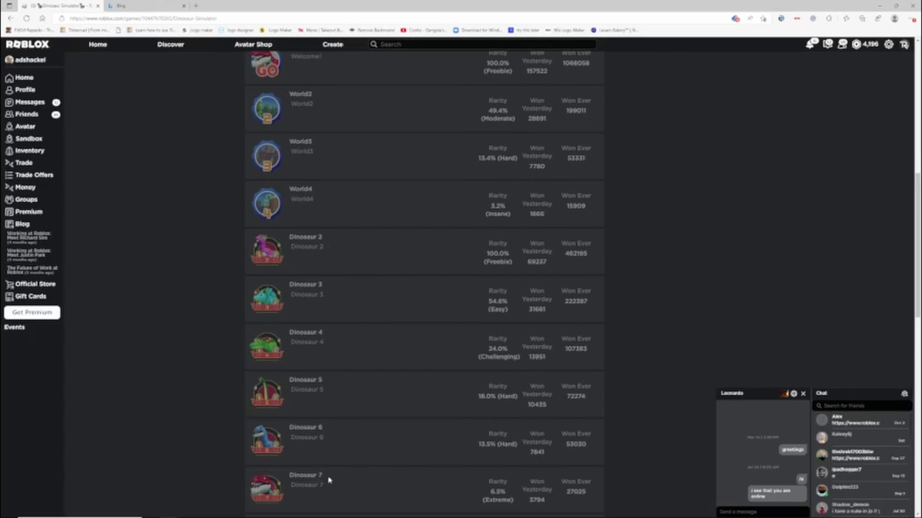
{"action": "scroll", "coordinate": [321, 476], "scroll_direction": "up", "scroll_amount": 5}
{"action": "scroll", "coordinate": [318, 477], "scroll_direction": "up", "scroll_amount": 2}
{"action": "scroll", "coordinate": [318, 478], "scroll_direction": "down", "scroll_amount": 7}
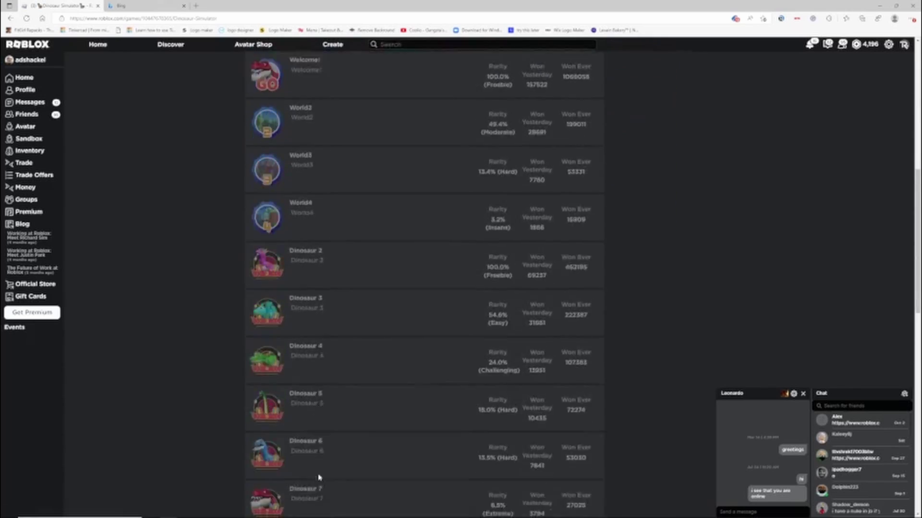
{"action": "scroll", "coordinate": [319, 477], "scroll_direction": "down", "scroll_amount": 3}
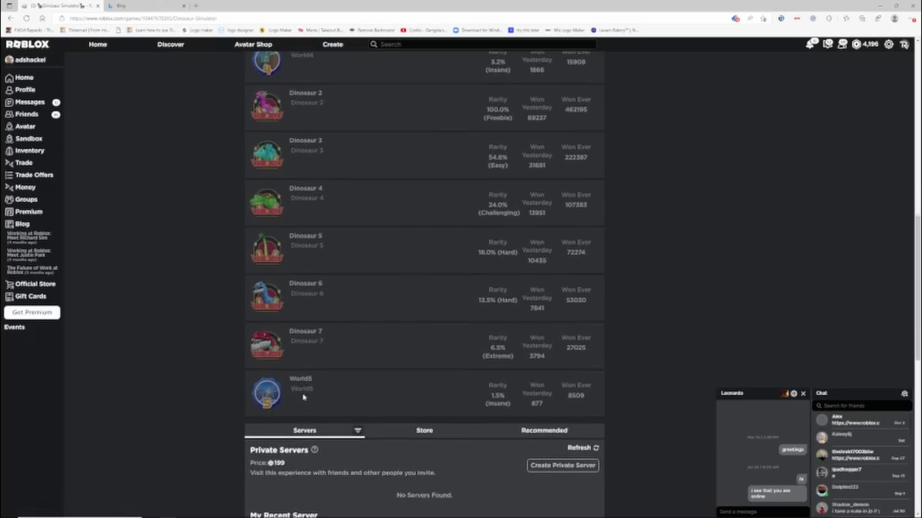
{"action": "scroll", "coordinate": [302, 398], "scroll_direction": "up", "scroll_amount": 5}
{"action": "scroll", "coordinate": [309, 393], "scroll_direction": "up", "scroll_amount": 5}
{"action": "scroll", "coordinate": [314, 389], "scroll_direction": "up", "scroll_amount": 3}
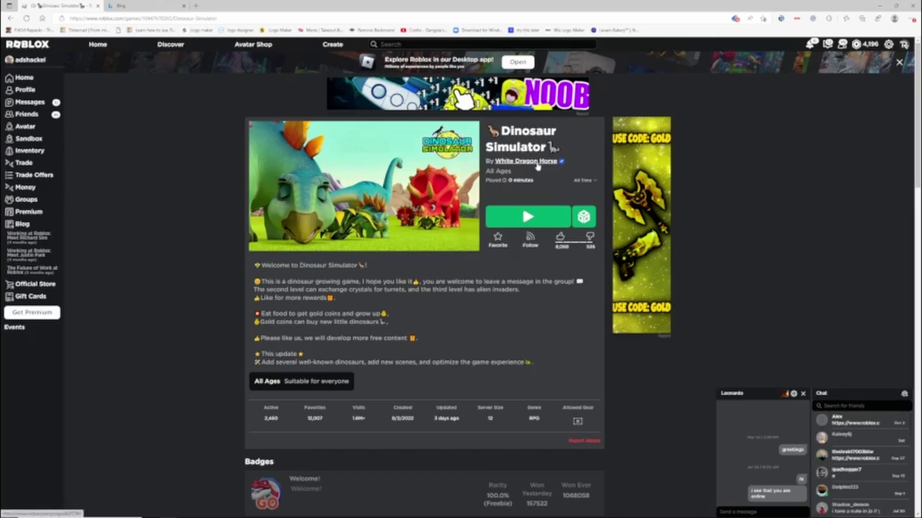
{"action": "mouse_move", "coordinate": [364, 185]}
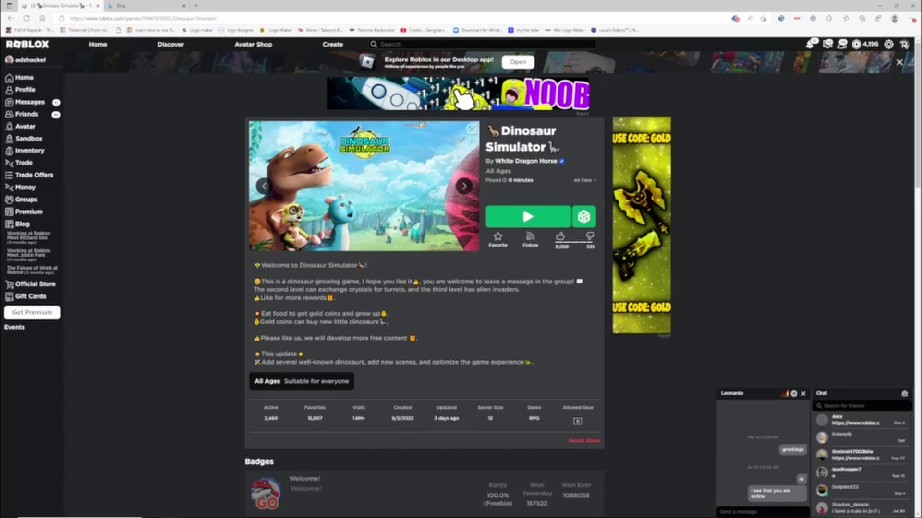
Step: Step back and forward through the screenshots to land on the red dinosaur scene
{"action": "left_click", "coordinate": [265, 186]}
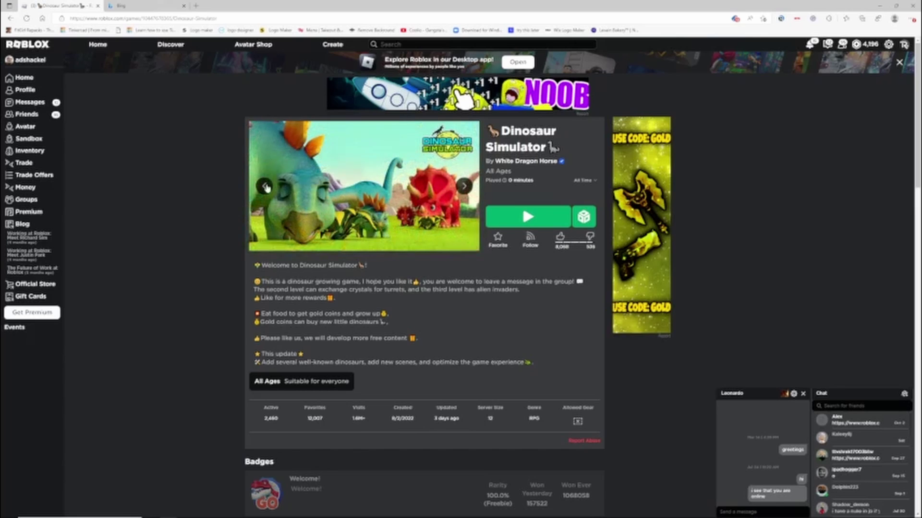
{"action": "left_click", "coordinate": [265, 186]}
{"action": "left_click", "coordinate": [265, 186]}
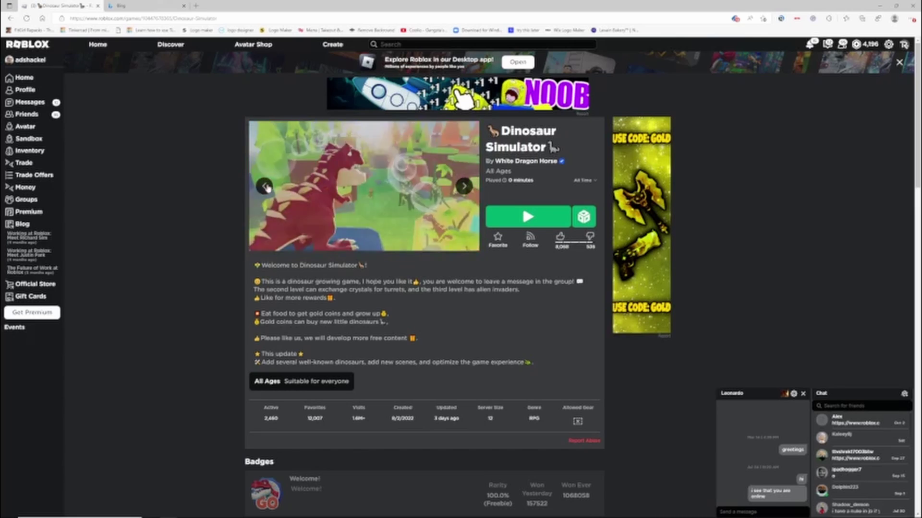
{"action": "left_click", "coordinate": [265, 186]}
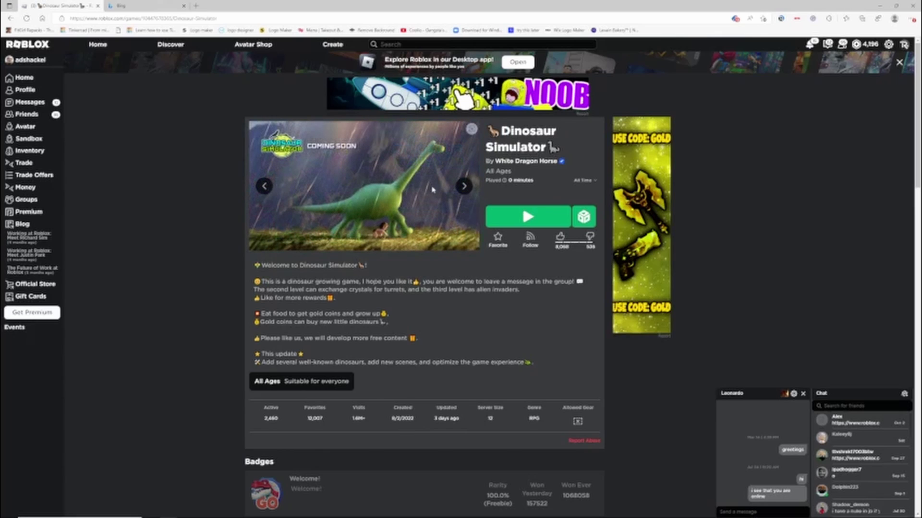
{"action": "left_click", "coordinate": [463, 187]}
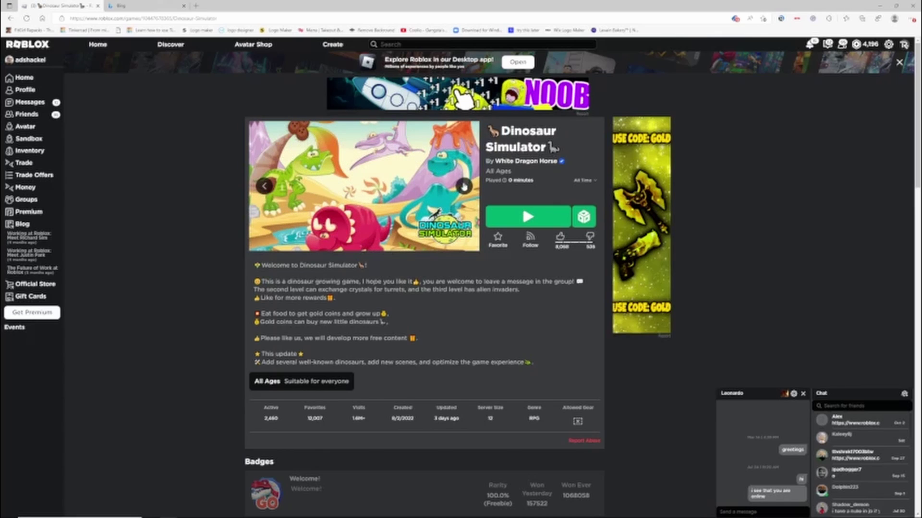
{"action": "left_click", "coordinate": [464, 186]}
{"action": "mouse_move", "coordinate": [375, 165]}
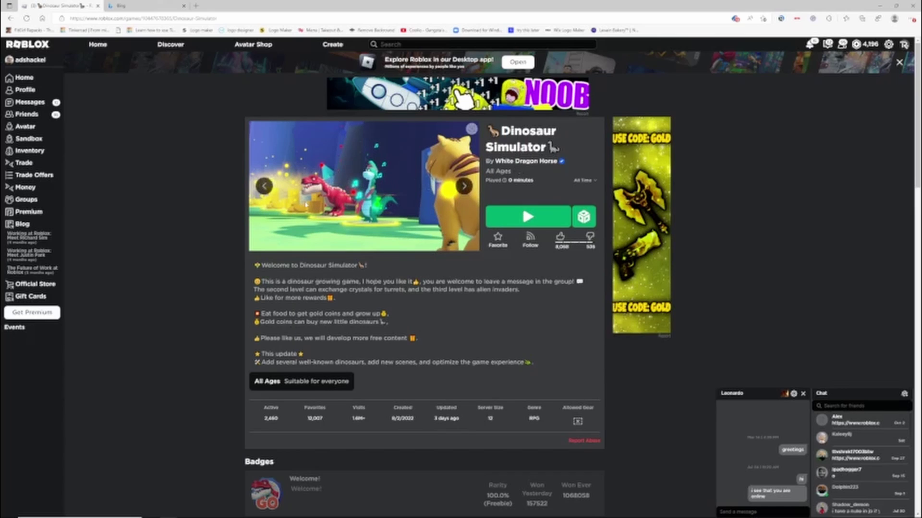
{"action": "left_click", "coordinate": [465, 186]}
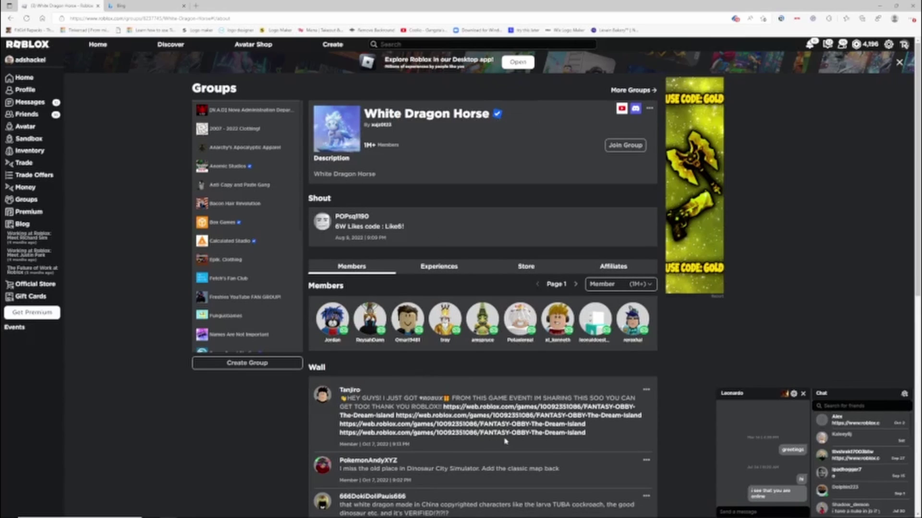
{"action": "scroll", "coordinate": [505, 440], "scroll_direction": "down", "scroll_amount": 2}
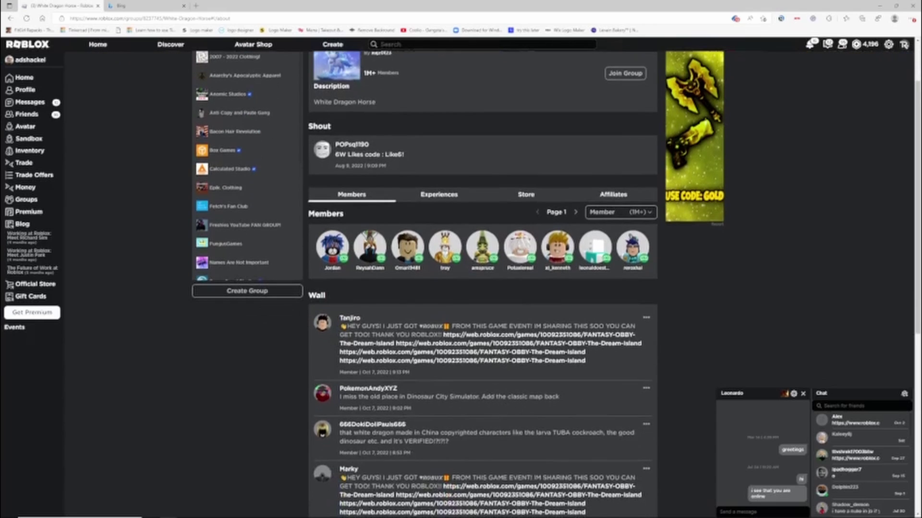
{"action": "scroll", "coordinate": [504, 441], "scroll_direction": "down", "scroll_amount": 2}
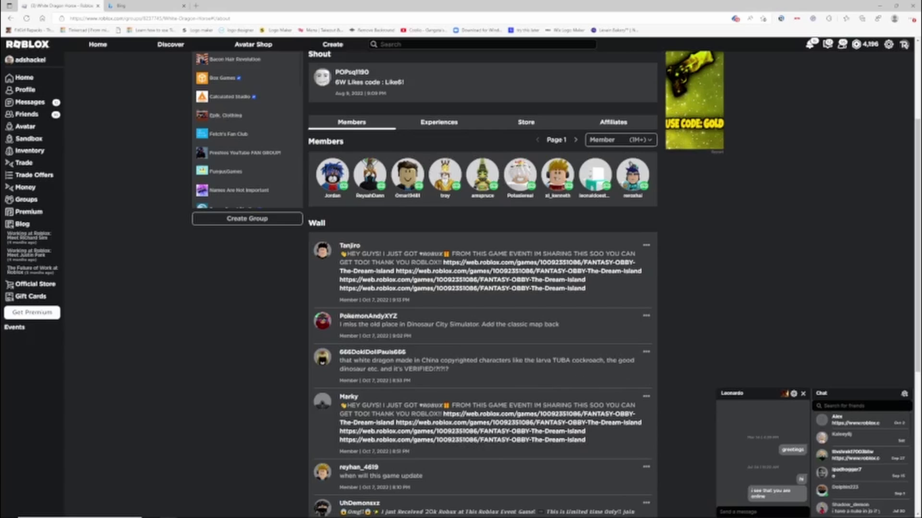
Step: Highlight the 'good dinosaur' wall comment, then show page two of the wall
{"action": "left_click_drag", "start_coordinate": [634, 360], "coordinate": [364, 370]}
{"action": "scroll", "coordinate": [445, 327], "scroll_direction": "down", "scroll_amount": 5}
{"action": "scroll", "coordinate": [445, 328], "scroll_direction": "up", "scroll_amount": 4}
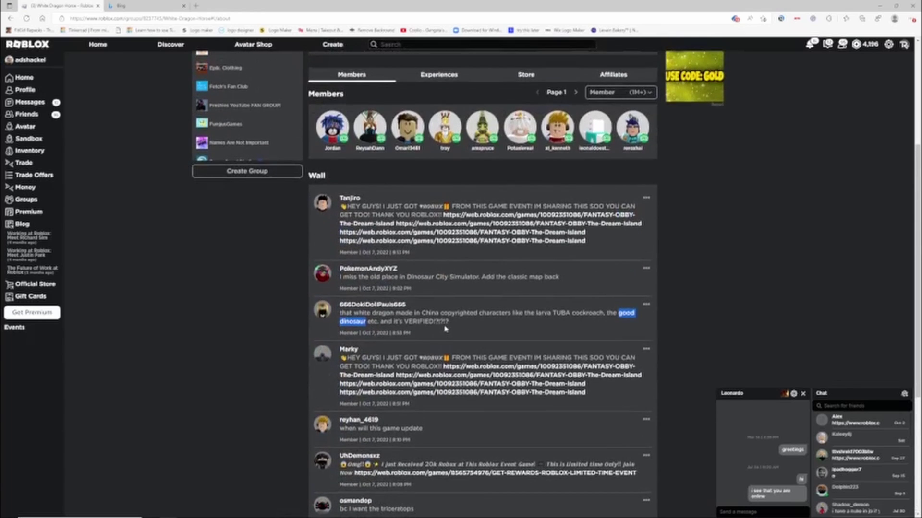
{"action": "left_click", "coordinate": [445, 327]}
{"action": "scroll", "coordinate": [446, 328], "scroll_direction": "up", "scroll_amount": 6}
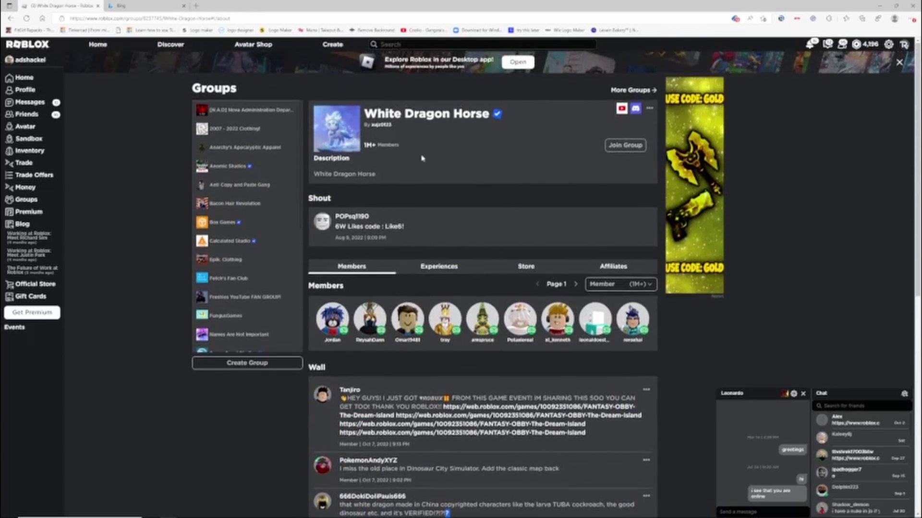
{"action": "scroll", "coordinate": [422, 157], "scroll_direction": "down", "scroll_amount": 4}
{"action": "scroll", "coordinate": [422, 216], "scroll_direction": "down", "scroll_amount": 1}
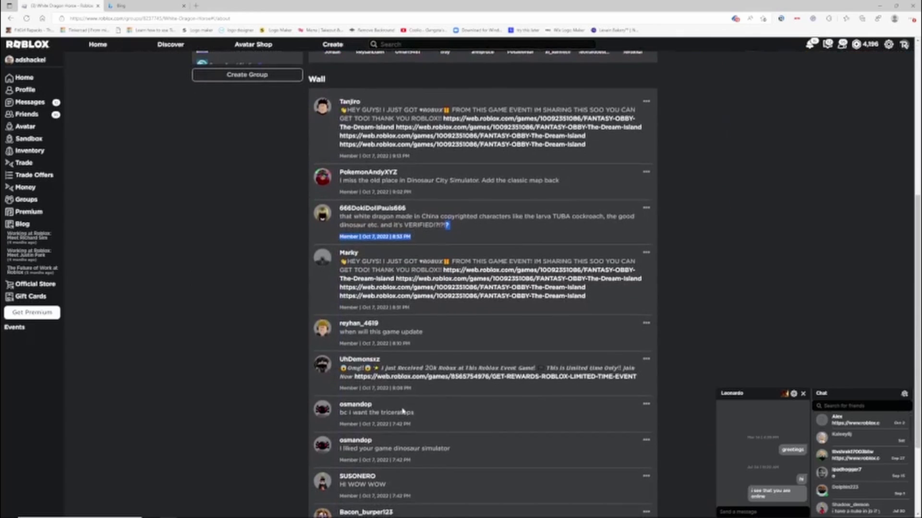
{"action": "scroll", "coordinate": [389, 422], "scroll_direction": "down", "scroll_amount": 3}
{"action": "scroll", "coordinate": [389, 422], "scroll_direction": "down", "scroll_amount": 3}
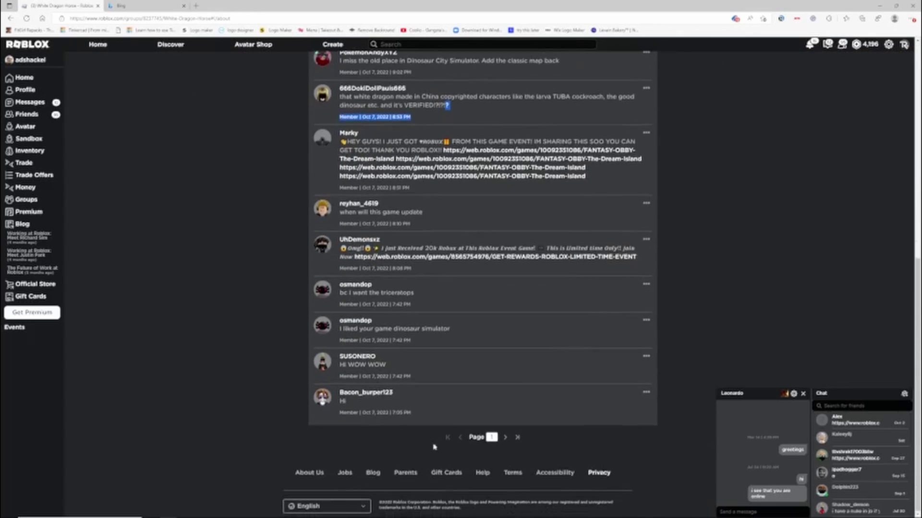
{"action": "scroll", "coordinate": [520, 441], "scroll_direction": "up", "scroll_amount": 2}
{"action": "scroll", "coordinate": [515, 441], "scroll_direction": "down", "scroll_amount": 2}
{"action": "left_click", "coordinate": [505, 438]}
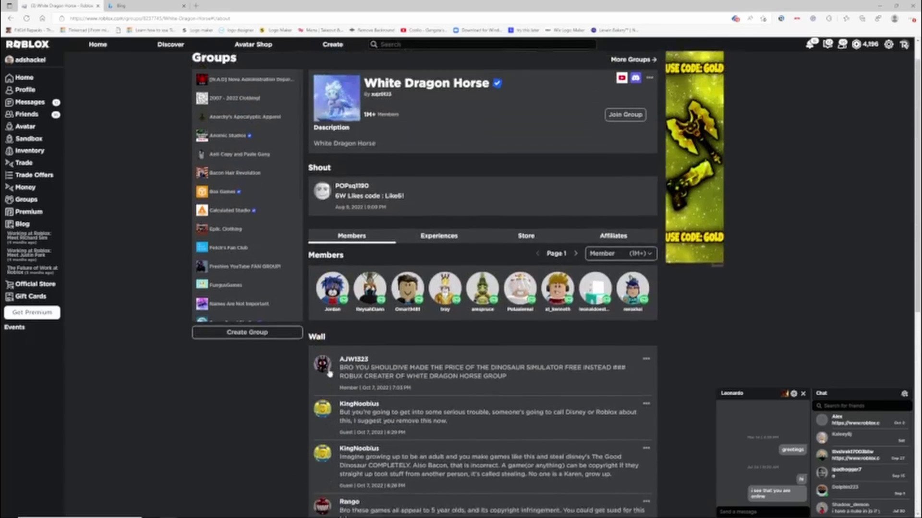
{"action": "scroll", "coordinate": [504, 324], "scroll_direction": "down", "scroll_amount": 2}
{"action": "scroll", "coordinate": [540, 302], "scroll_direction": "down", "scroll_amount": 2}
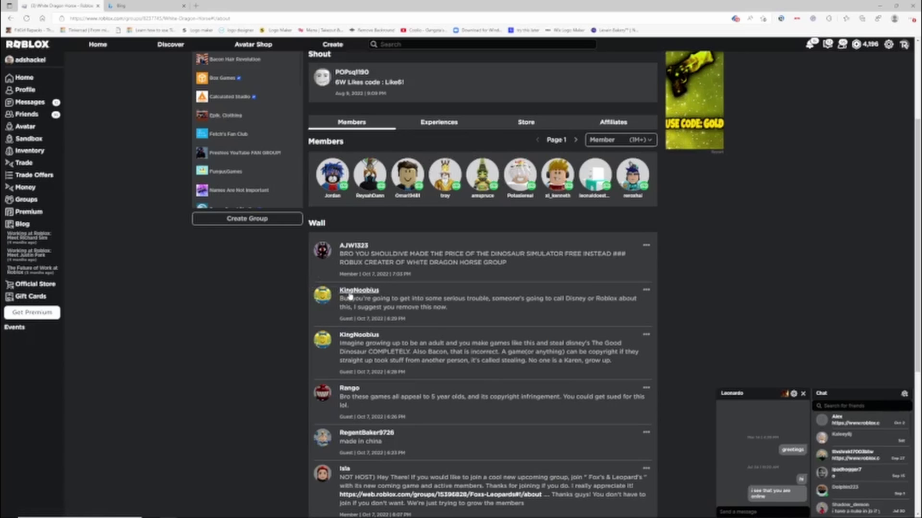
{"action": "left_click_drag", "start_coordinate": [339, 297], "coordinate": [636, 363]}
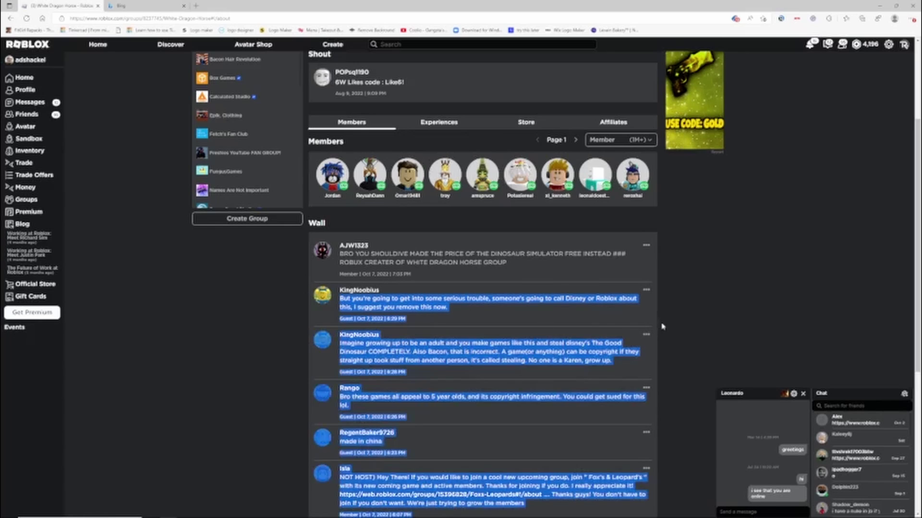
{"action": "left_click", "coordinate": [723, 312]}
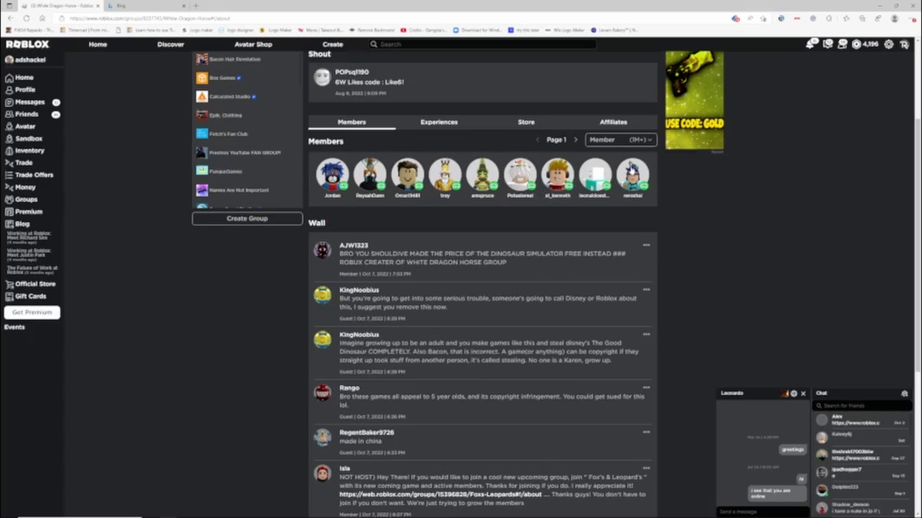
{"action": "scroll", "coordinate": [553, 224], "scroll_direction": "up", "scroll_amount": 5}
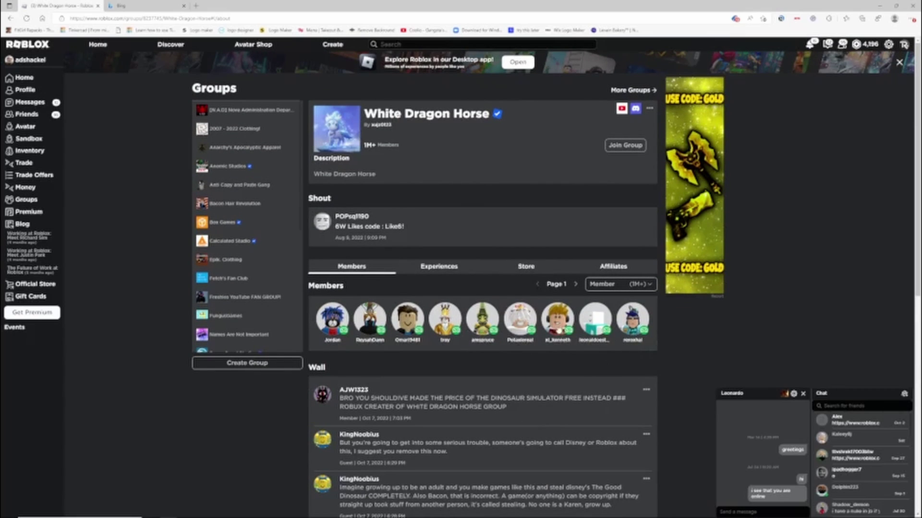
{"action": "scroll", "coordinate": [490, 266], "scroll_direction": "down", "scroll_amount": 3}
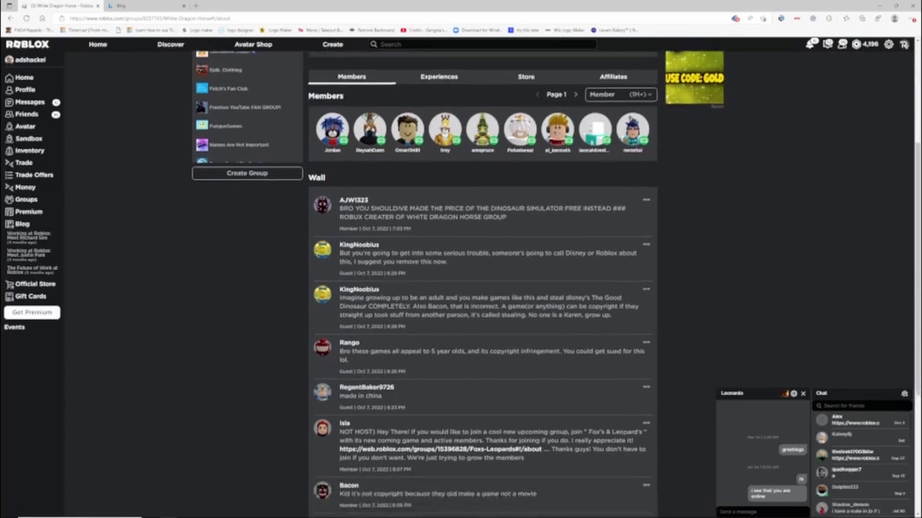
{"action": "scroll", "coordinate": [492, 297], "scroll_direction": "down", "scroll_amount": 3}
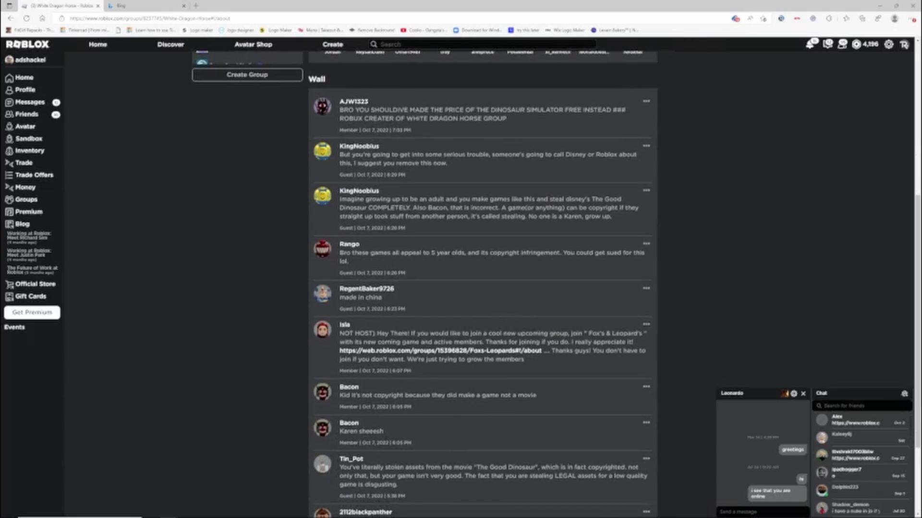
{"action": "left_click_drag", "start_coordinate": [393, 333], "coordinate": [569, 333]}
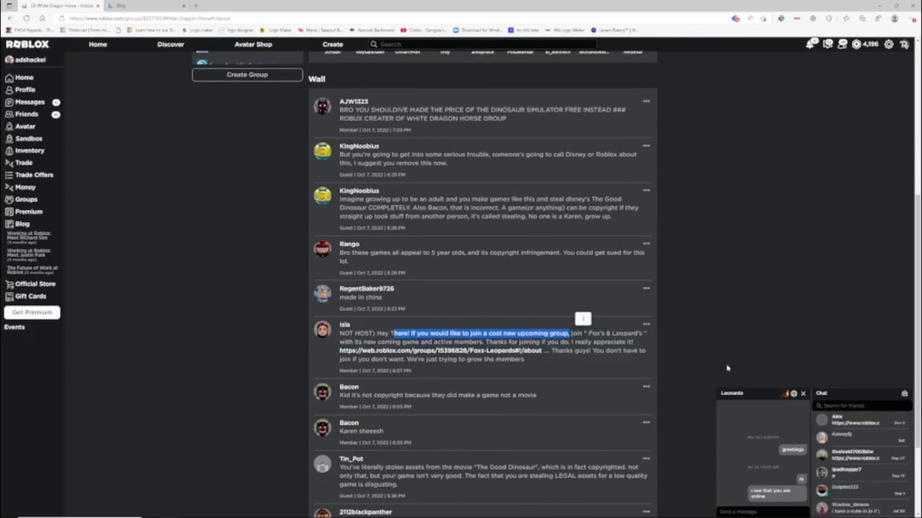
{"action": "left_click", "coordinate": [735, 327]}
{"action": "scroll", "coordinate": [734, 327], "scroll_direction": "down", "scroll_amount": 2}
{"action": "scroll", "coordinate": [720, 331], "scroll_direction": "down", "scroll_amount": 1}
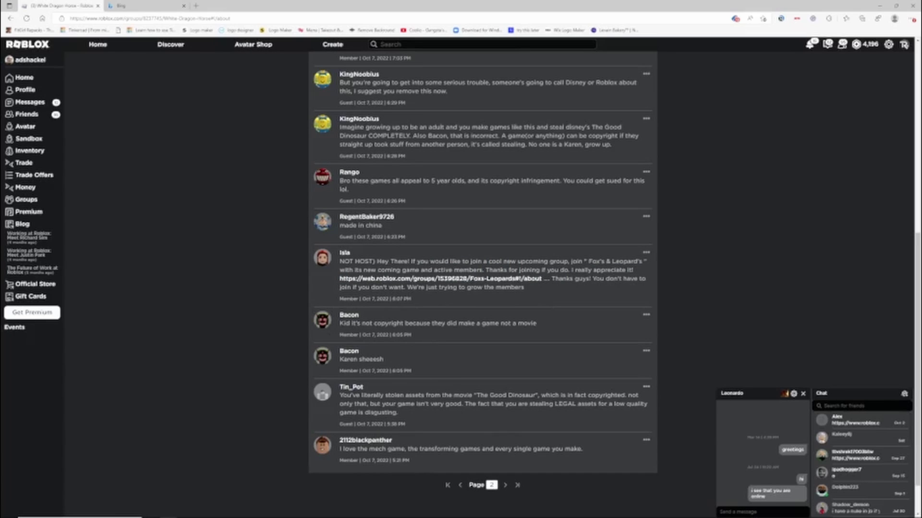
{"action": "left_click_drag", "start_coordinate": [342, 359], "coordinate": [385, 361]}
{"action": "left_click_drag", "start_coordinate": [349, 323], "coordinate": [477, 323]}
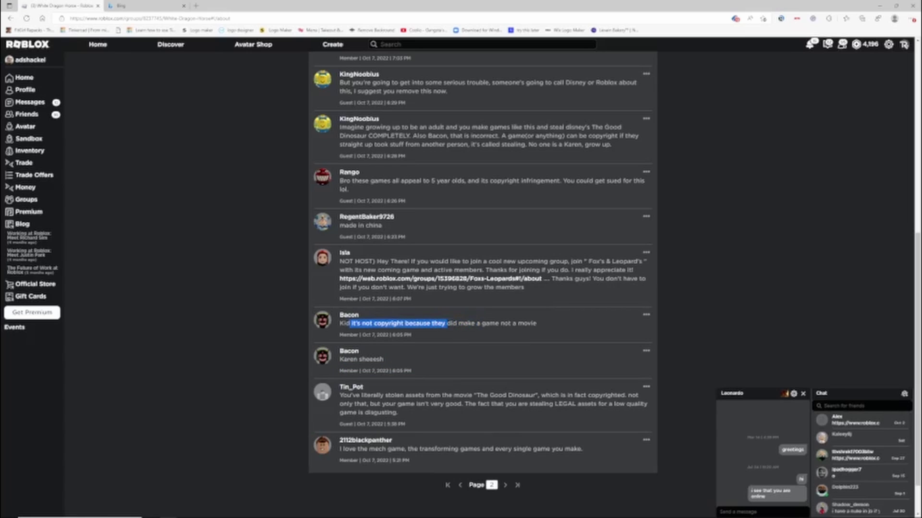
{"action": "left_click_drag", "start_coordinate": [477, 323], "coordinate": [540, 328]}
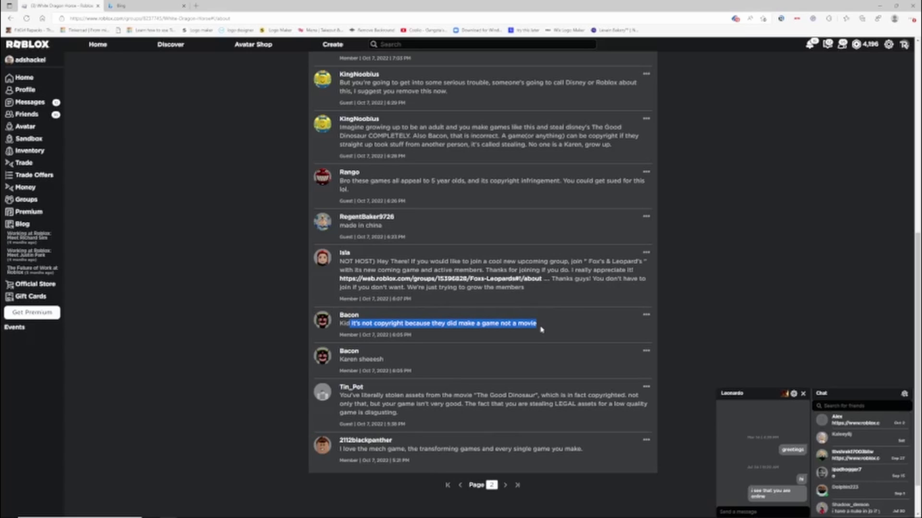
{"action": "left_click", "coordinate": [547, 317]}
{"action": "scroll", "coordinate": [432, 216], "scroll_direction": "up", "scroll_amount": 10}
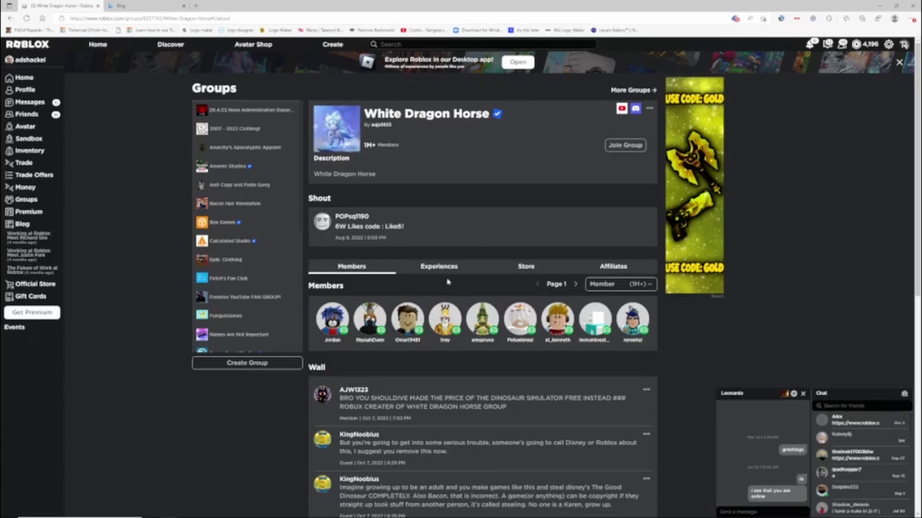
Step: Check the group's Store and Affiliates, then list its Experiences
{"action": "left_click", "coordinate": [537, 266]}
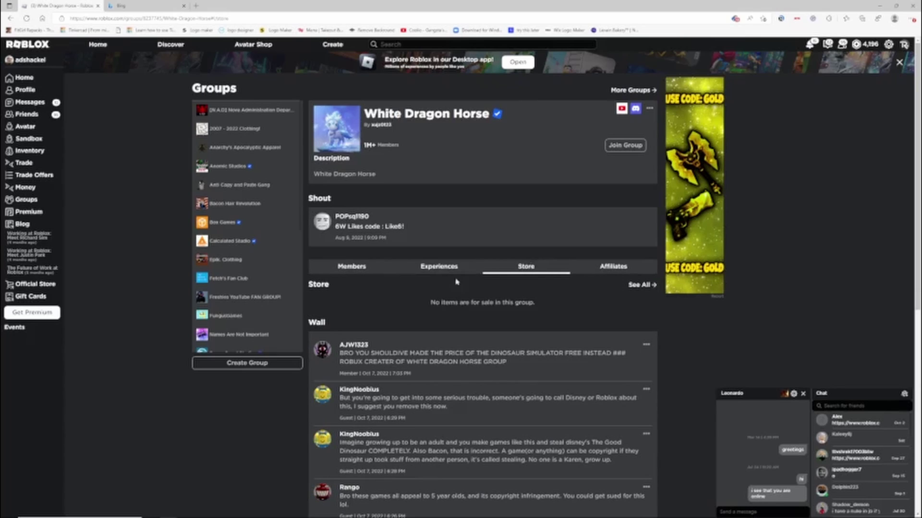
{"action": "left_click", "coordinate": [602, 268]}
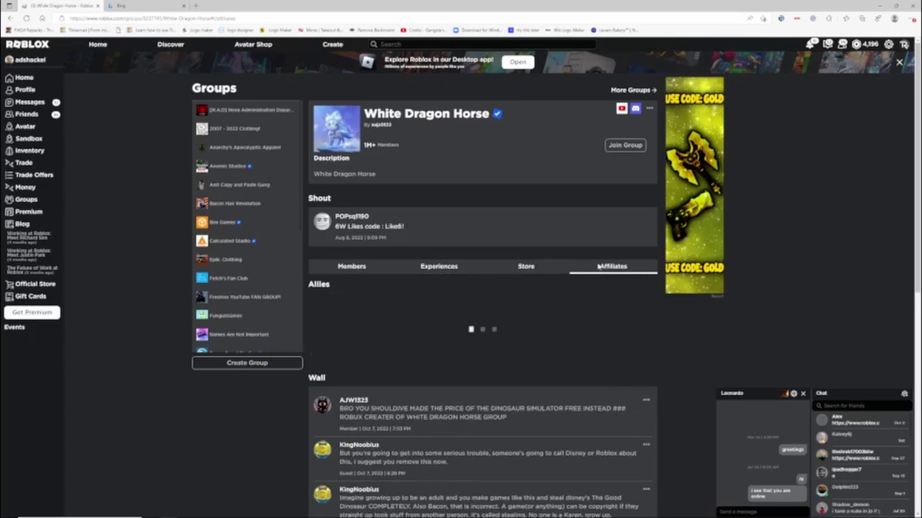
{"action": "left_click", "coordinate": [461, 269]}
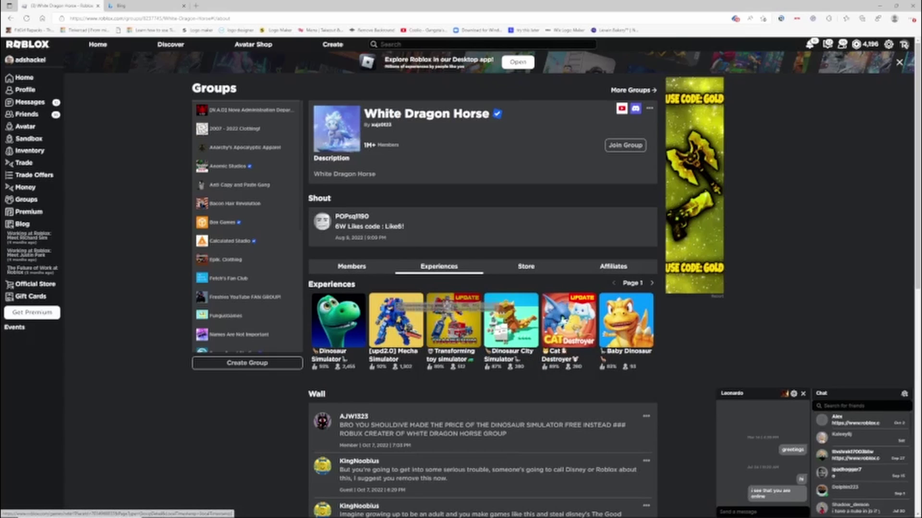
{"action": "left_click", "coordinate": [449, 320]}
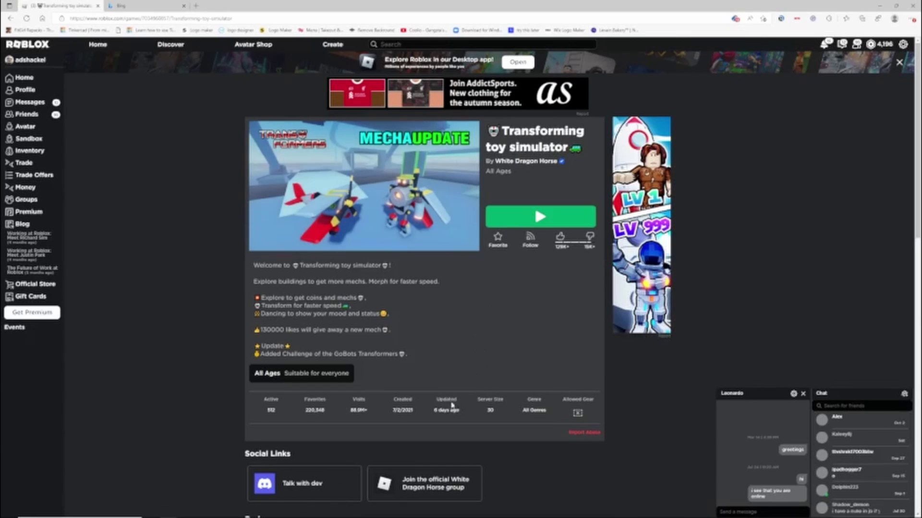
{"action": "left_click", "coordinate": [465, 186]}
{"action": "left_click", "coordinate": [465, 186]}
{"action": "mouse_move", "coordinate": [364, 186]}
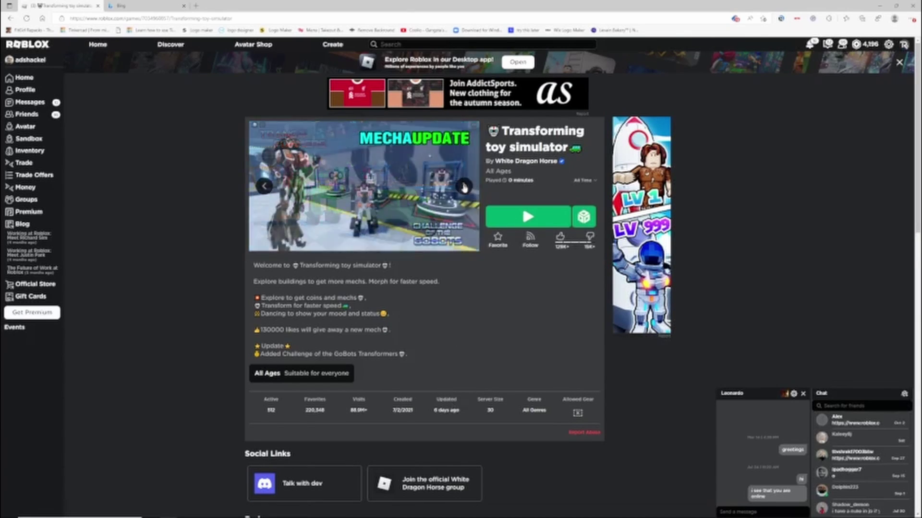
{"action": "left_click", "coordinate": [465, 186]}
{"action": "left_click", "coordinate": [265, 189]}
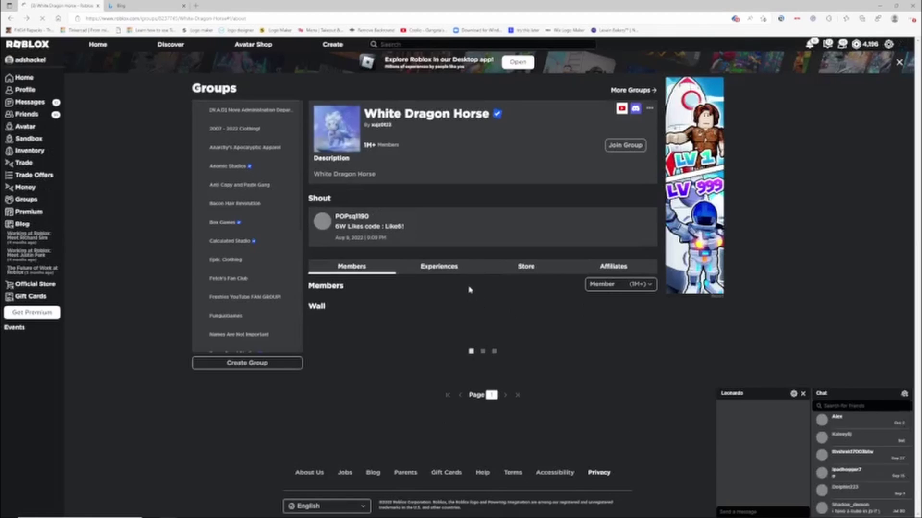
Step: Open Cat Destroyer from the group's experiences and start browsing its screenshots
{"action": "left_click", "coordinate": [448, 267]}
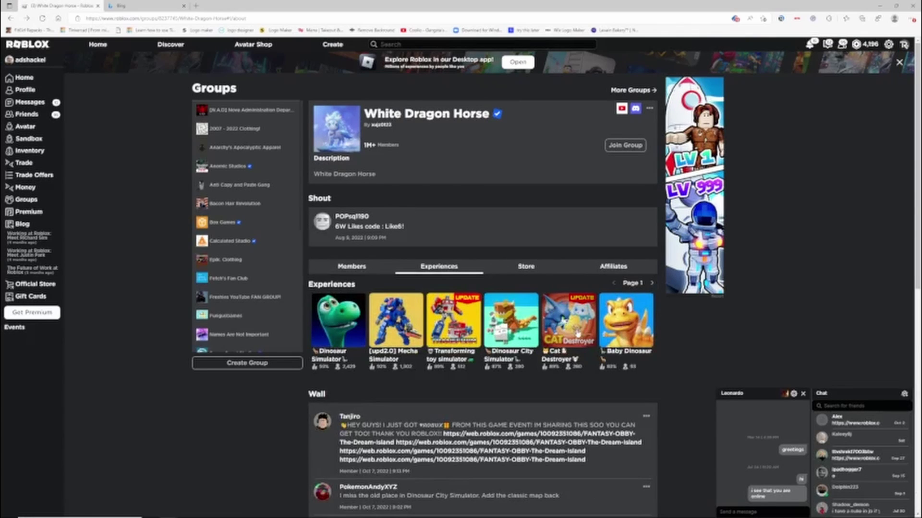
{"action": "left_click", "coordinate": [563, 319]}
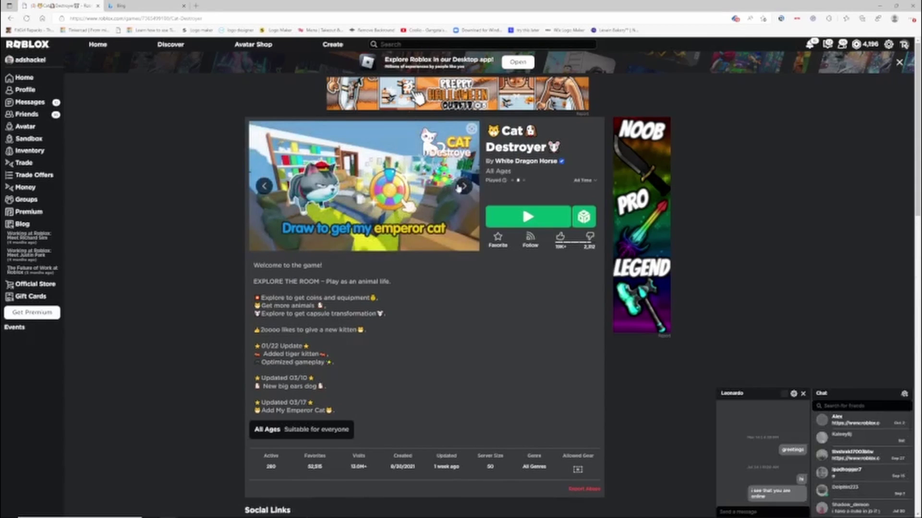
{"action": "left_click", "coordinate": [466, 185]}
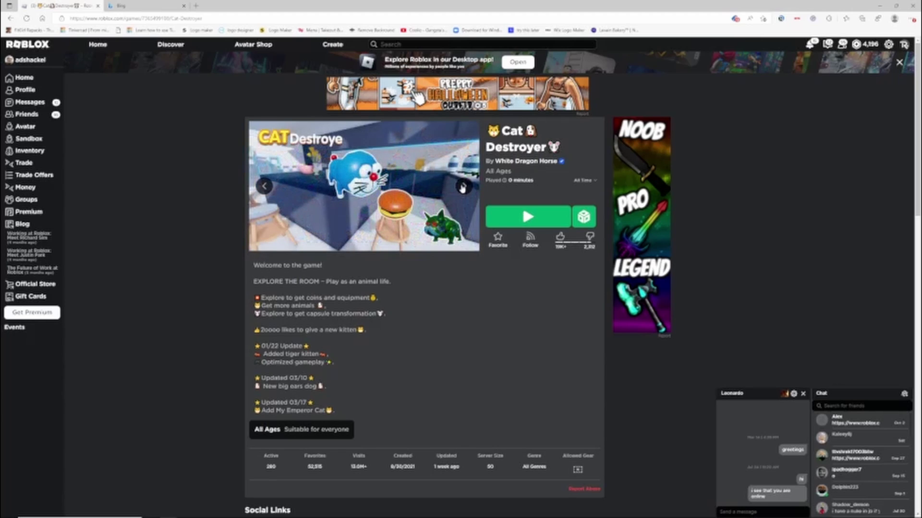
{"action": "left_click", "coordinate": [463, 188]}
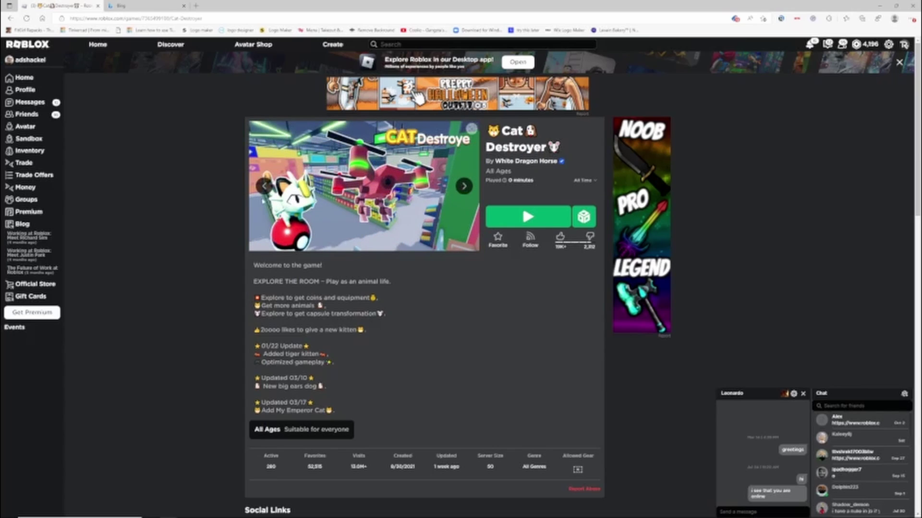
{"action": "left_click", "coordinate": [464, 186]}
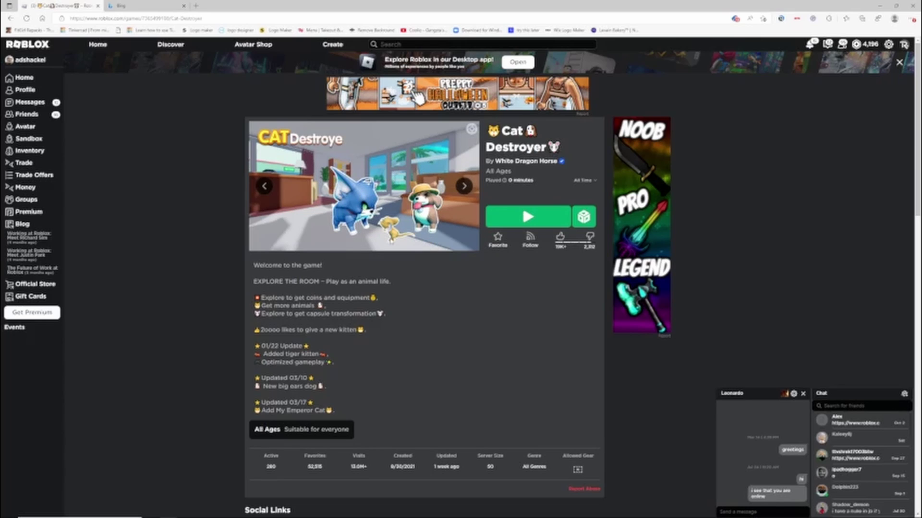
Step: Flip through Cat Destroyer's remaining promo images, then go to the White Dragon Horse group
{"action": "left_click", "coordinate": [465, 186]}
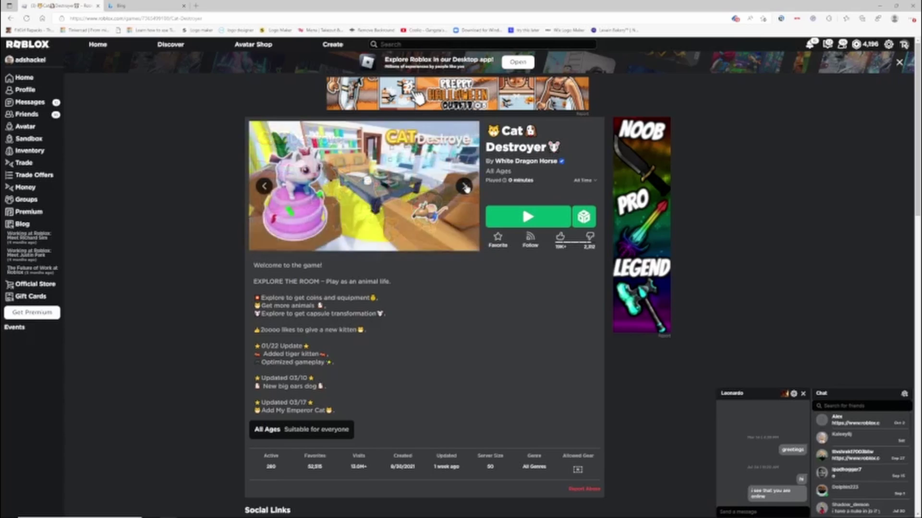
{"action": "left_click", "coordinate": [465, 187]}
{"action": "left_click", "coordinate": [464, 187]}
{"action": "left_click", "coordinate": [465, 187]}
{"action": "left_click", "coordinate": [465, 186]}
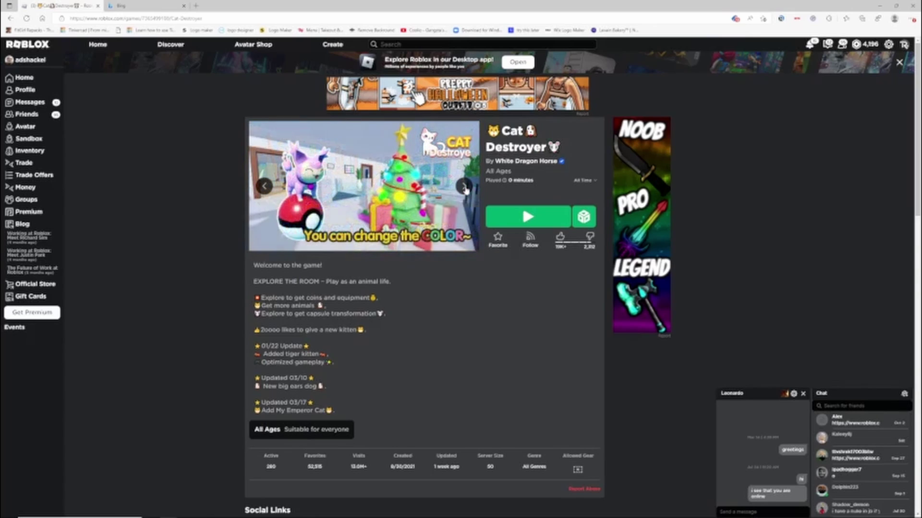
{"action": "left_click", "coordinate": [464, 186]}
{"action": "scroll", "coordinate": [315, 207], "scroll_direction": "down", "scroll_amount": 5}
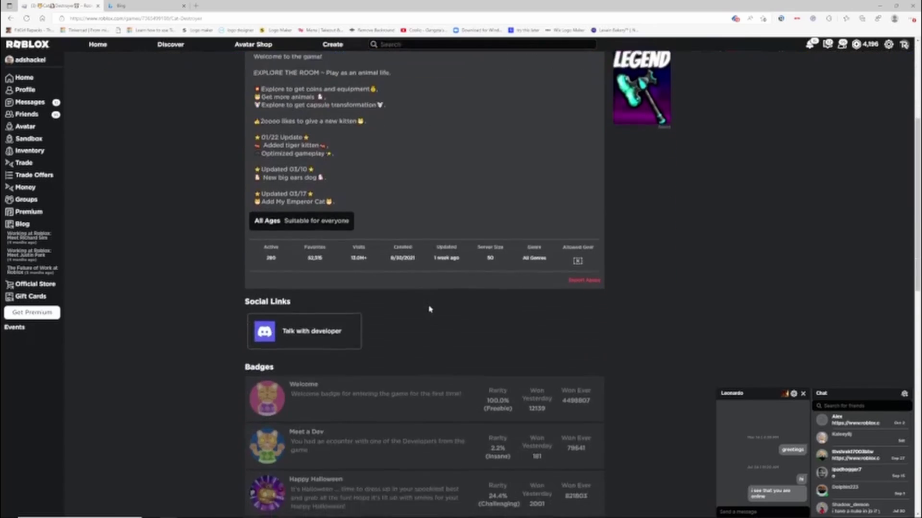
{"action": "scroll", "coordinate": [432, 288], "scroll_direction": "up", "scroll_amount": 5}
{"action": "left_click", "coordinate": [526, 162]}
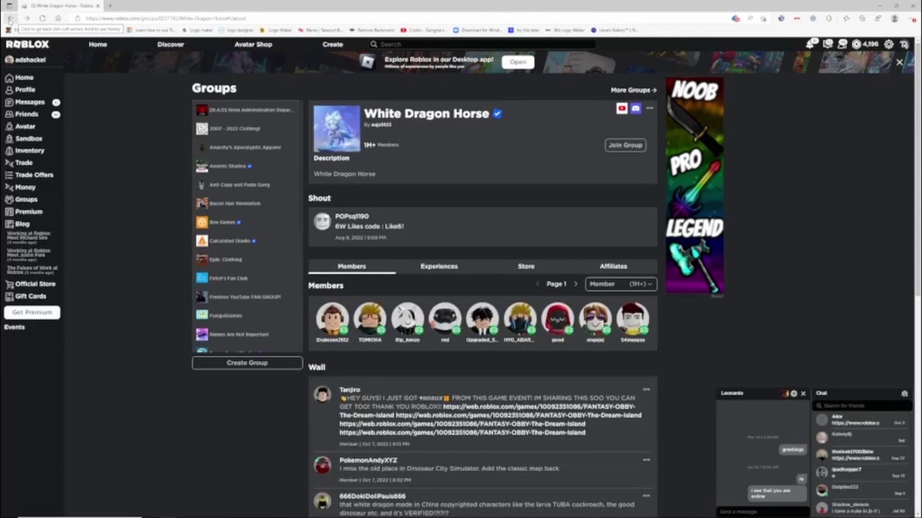
Step: Check White Dragon Horse's affiliates and store, return to the game, then switch to Bing
{"action": "left_click", "coordinate": [613, 266]}
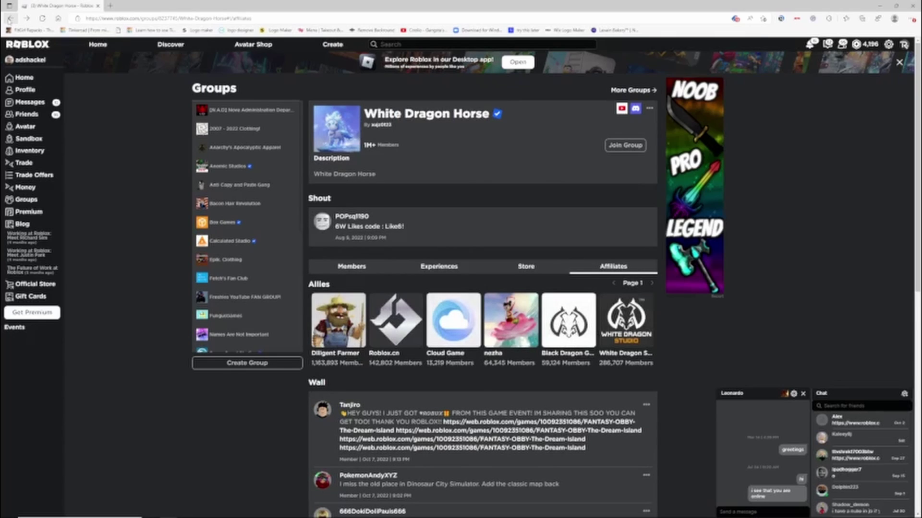
{"action": "left_click", "coordinate": [526, 265]}
{"action": "left_click", "coordinate": [10, 18]}
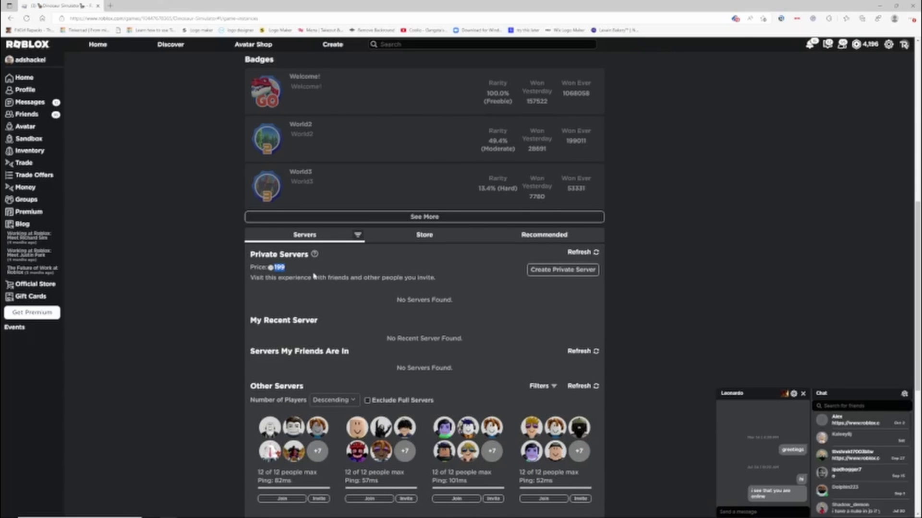
{"action": "scroll", "coordinate": [651, 305], "scroll_direction": "up", "scroll_amount": 8}
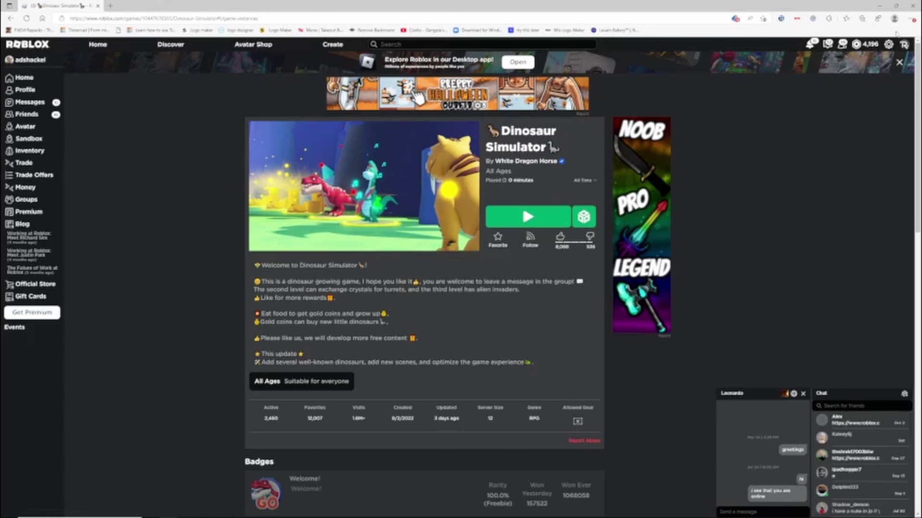
{"action": "scroll", "coordinate": [400, 223], "scroll_direction": "down", "scroll_amount": 10}
{"action": "scroll", "coordinate": [400, 223], "scroll_direction": "down", "scroll_amount": 5}
{"action": "scroll", "coordinate": [400, 224], "scroll_direction": "up", "scroll_amount": 5}
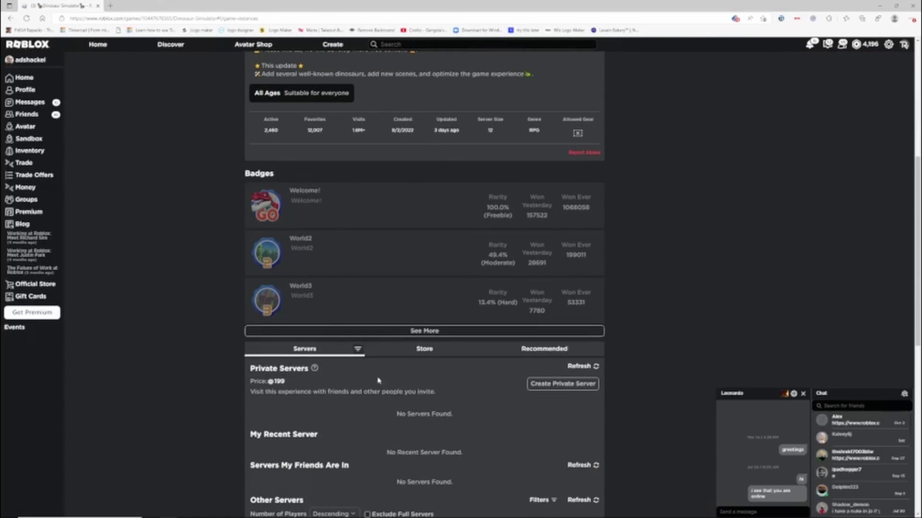
{"action": "scroll", "coordinate": [281, 389], "scroll_direction": "down", "scroll_amount": 5}
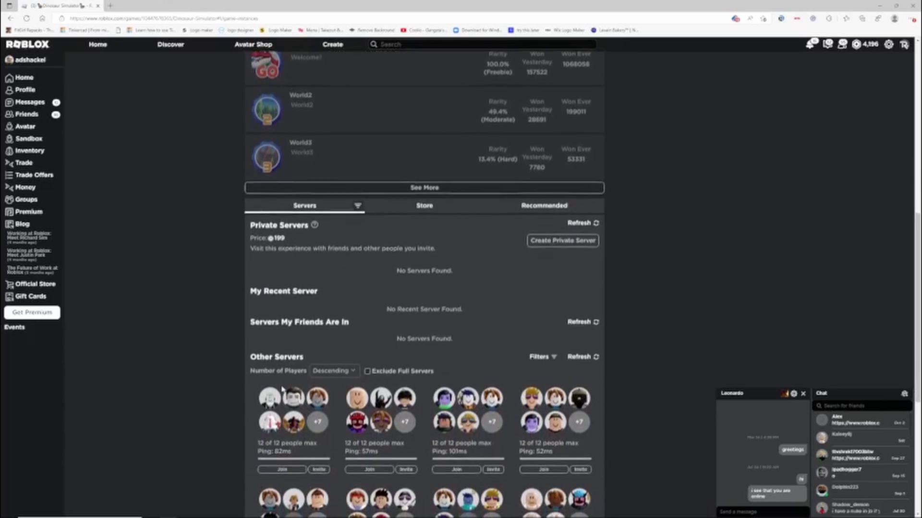
{"action": "scroll", "coordinate": [281, 389], "scroll_direction": "down", "scroll_amount": 5}
{"action": "scroll", "coordinate": [444, 389], "scroll_direction": "up", "scroll_amount": 15}
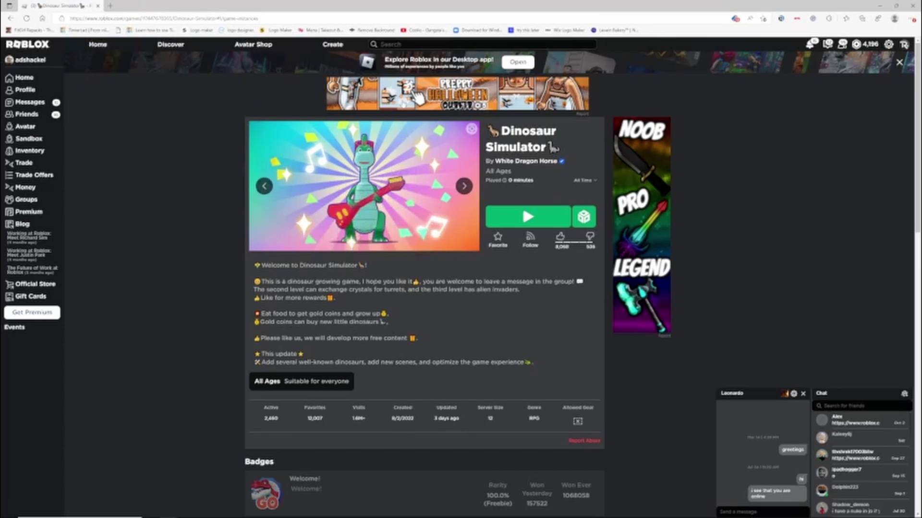
{"action": "key", "text": "ctrl+Tab"}
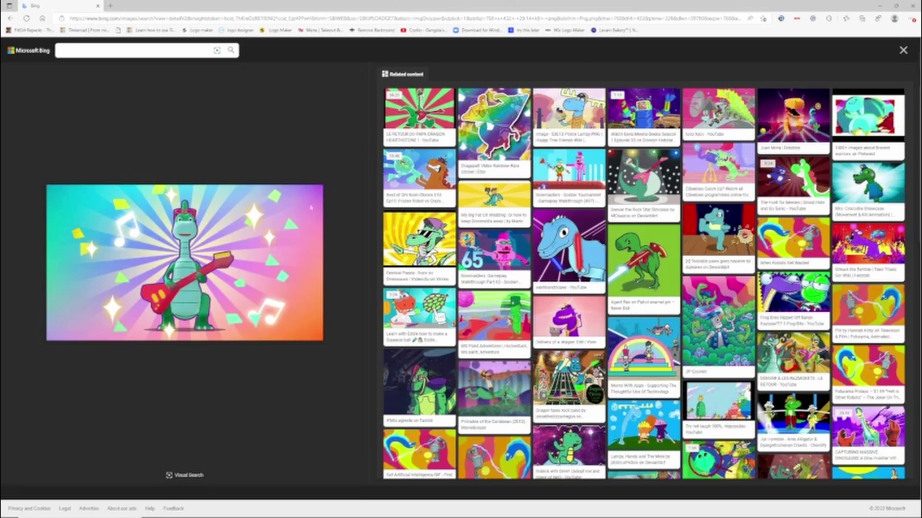
Step: After reviewing the guitar dinosaur's related images, switch back to the Dinosaur Simulator tab
{"action": "key", "text": "ctrl+Tab"}
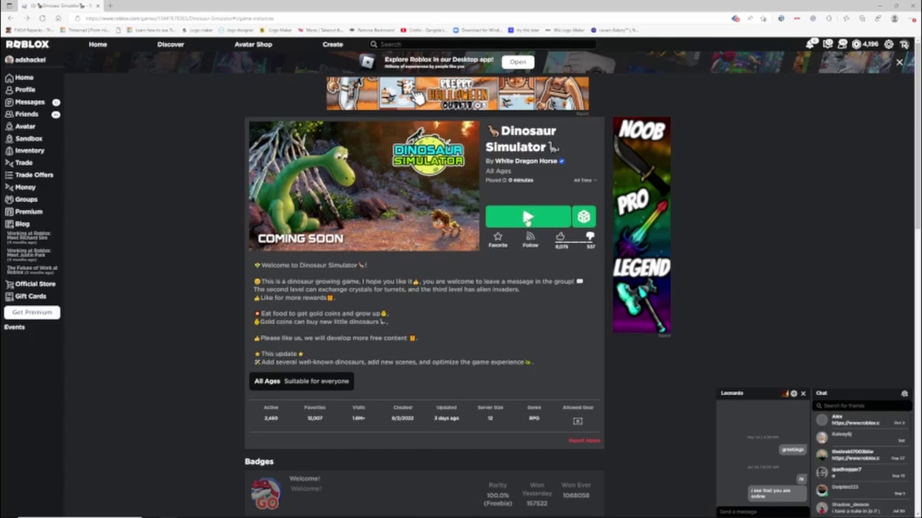
Step: Launch Dinosaur Simulator from its Roblox page with the green Play button
{"action": "left_click", "coordinate": [526, 218]}
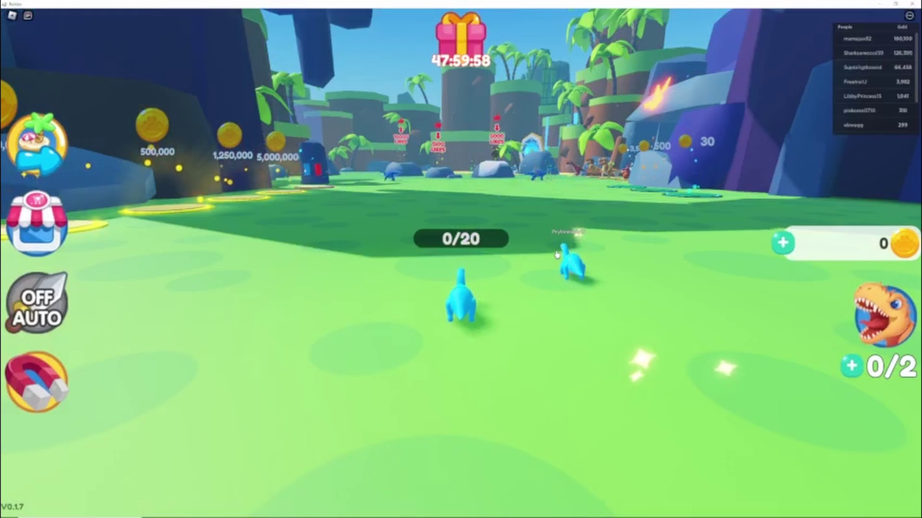
Step: Walk to the egg pedestals and check an egg pad's price
{"action": "left_click_drag", "start_coordinate": [553, 225], "coordinate": [550, 224]}
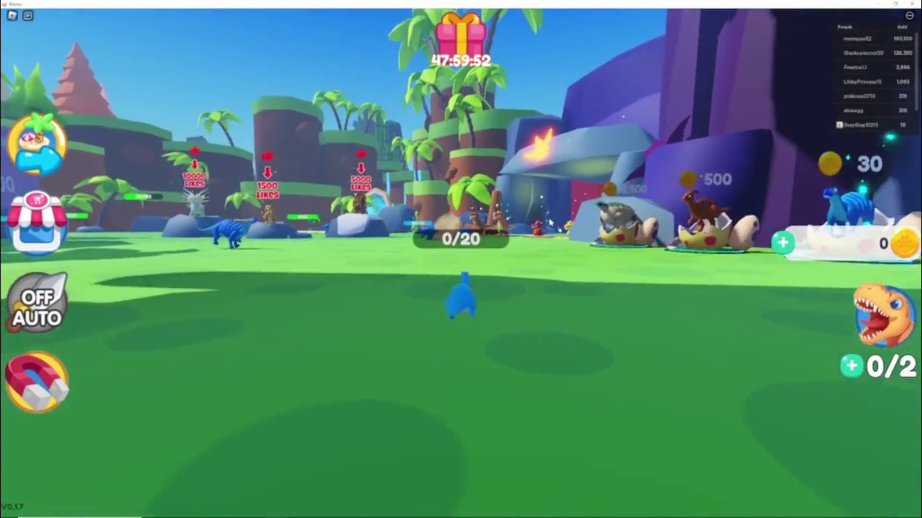
{"action": "key", "text": "w"}
{"action": "key", "text": "w"}
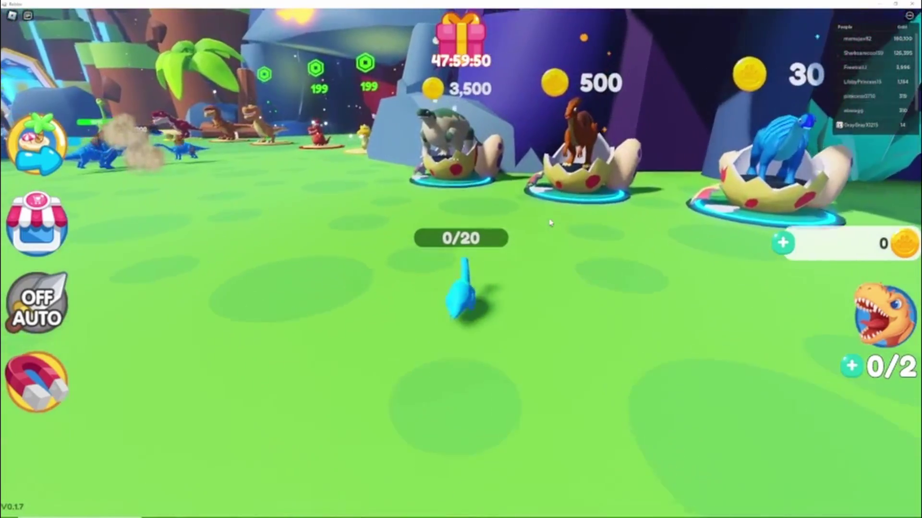
{"action": "key", "text": "w"}
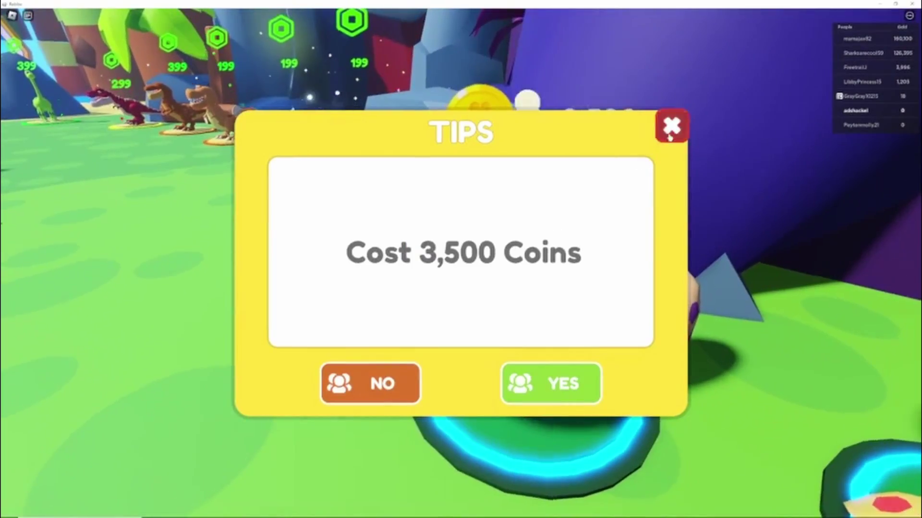
{"action": "key", "text": "s"}
{"action": "left_click_drag", "start_coordinate": [591, 170], "coordinate": [604, 173]}
{"action": "key", "text": "s"}
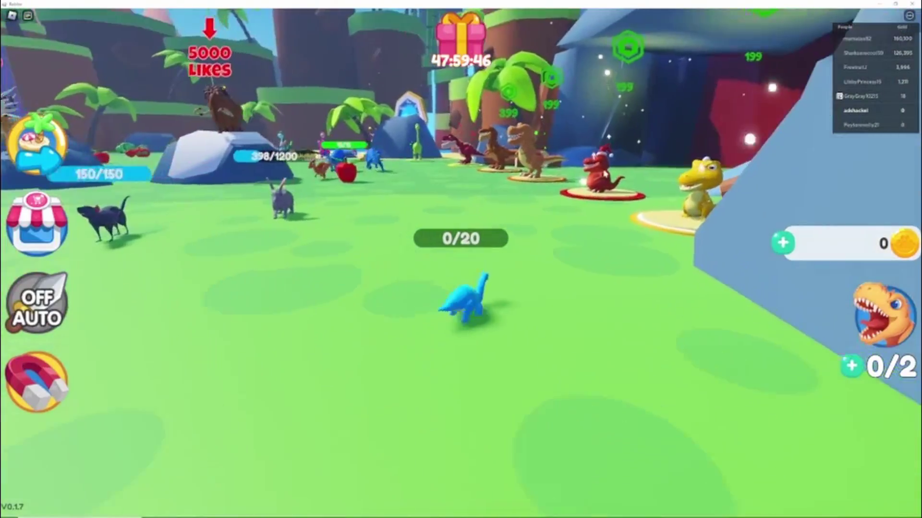
Step: Step onto the yellow Argonne dinosaur pad and decline its purchase offers
{"action": "key", "text": "w"}
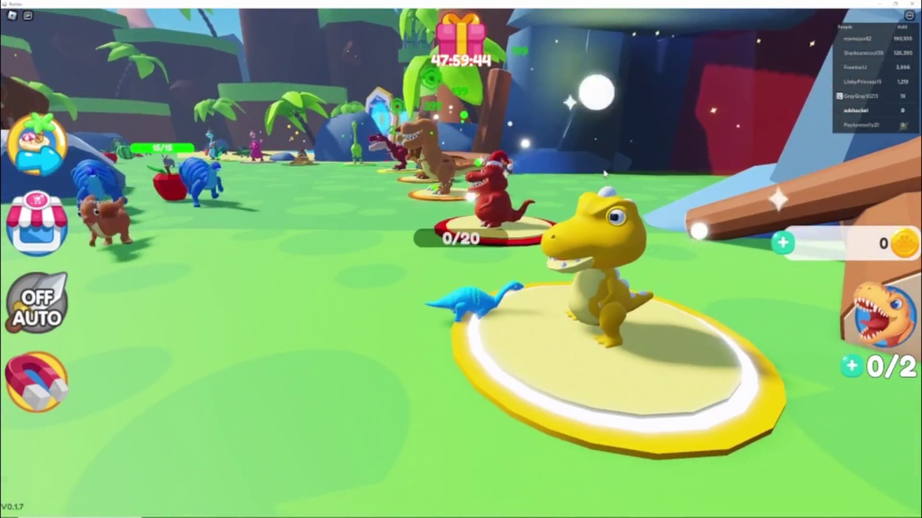
{"action": "key", "text": "w"}
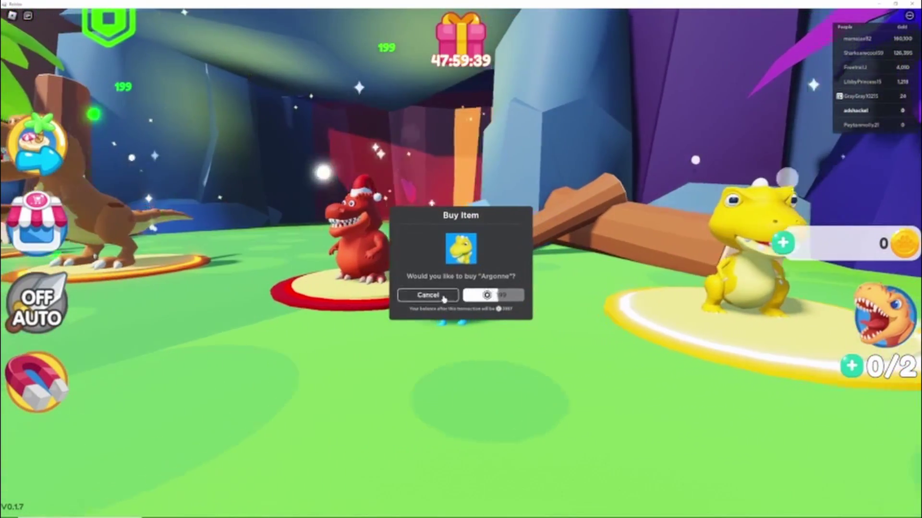
{"action": "left_click", "coordinate": [427, 295]}
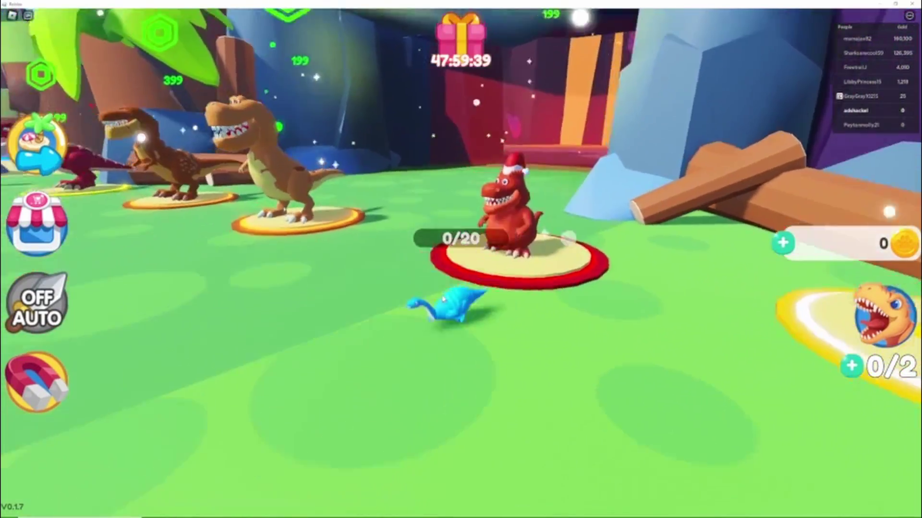
{"action": "key", "text": "s"}
{"action": "key", "text": "w"}
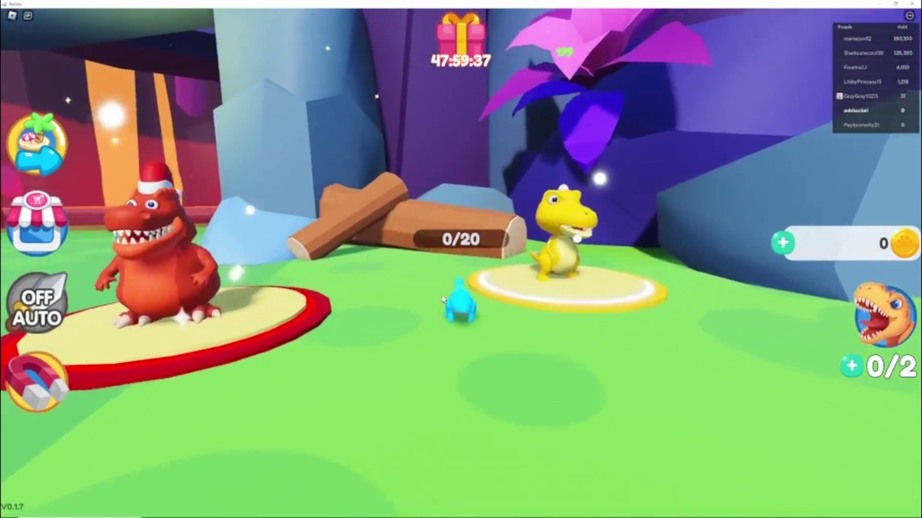
{"action": "key", "text": "a"}
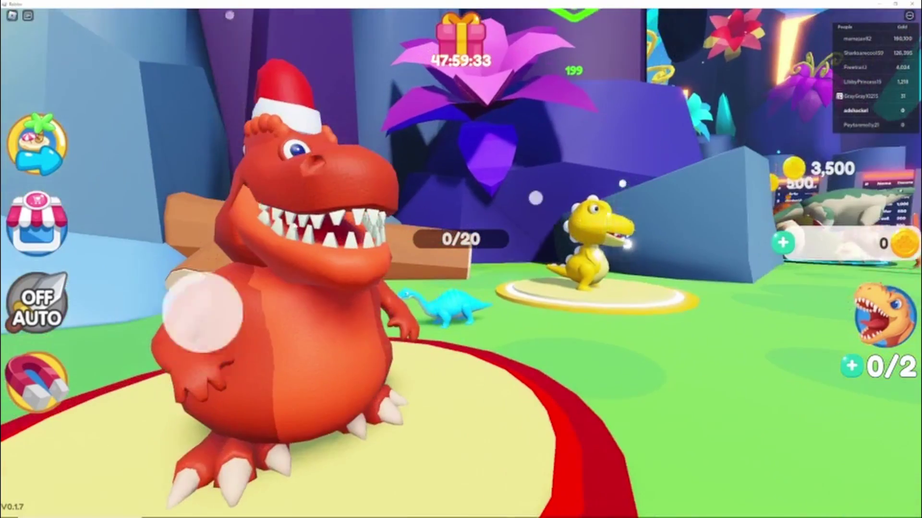
{"action": "key", "text": "w"}
{"action": "key", "text": "s"}
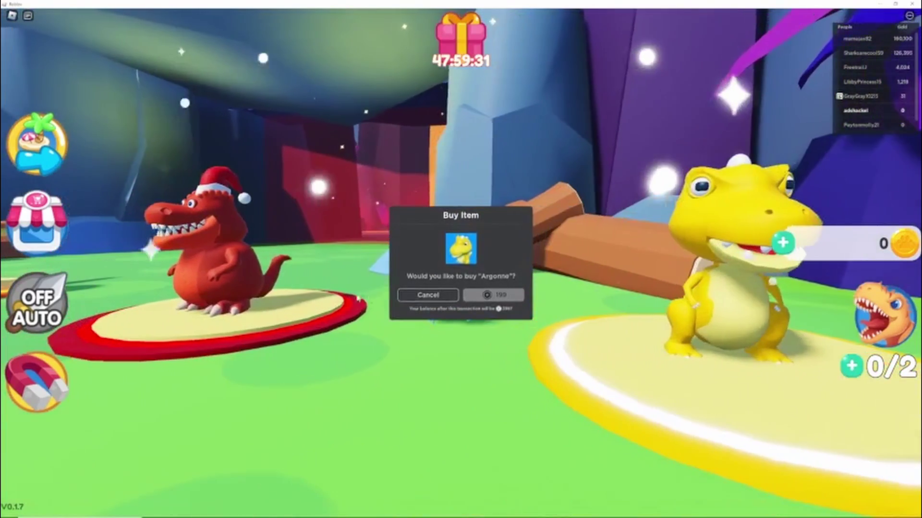
{"action": "left_click", "coordinate": [427, 301]}
Step: Walk past the red and orange T-rex statues toward the green brachiosaurus
{"action": "key", "text": "w"}
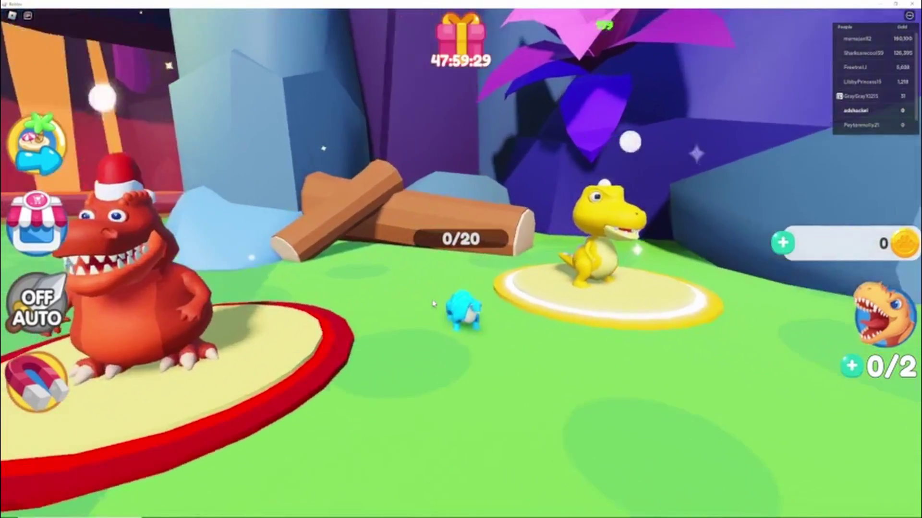
{"action": "scroll", "coordinate": [434, 306], "scroll_direction": "up", "scroll_amount": 3}
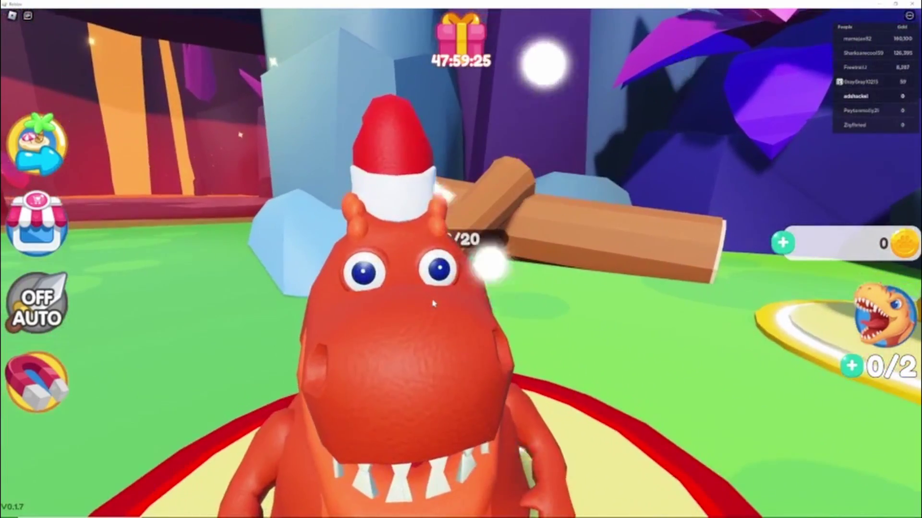
{"action": "scroll", "coordinate": [434, 306], "scroll_direction": "down", "scroll_amount": 3}
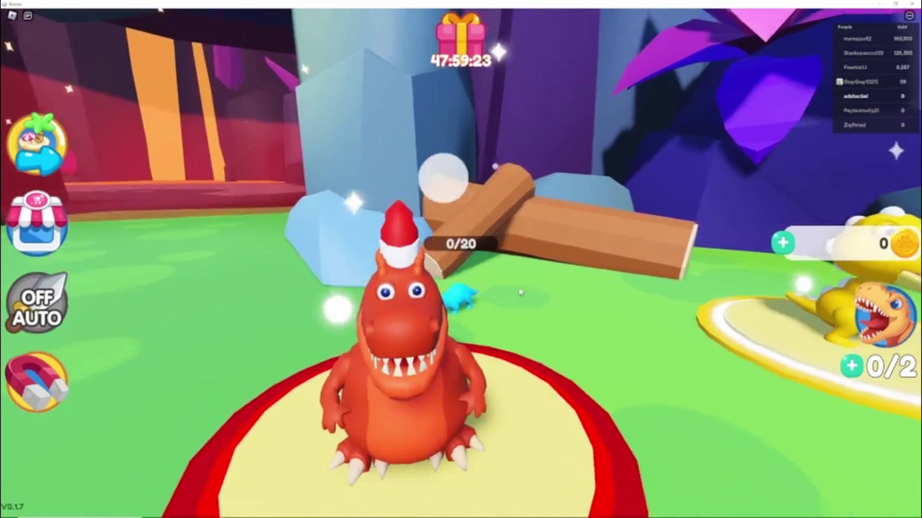
{"action": "key", "text": "d"}
{"action": "scroll", "coordinate": [521, 291], "scroll_direction": "up", "scroll_amount": 3}
{"action": "key", "text": "a"}
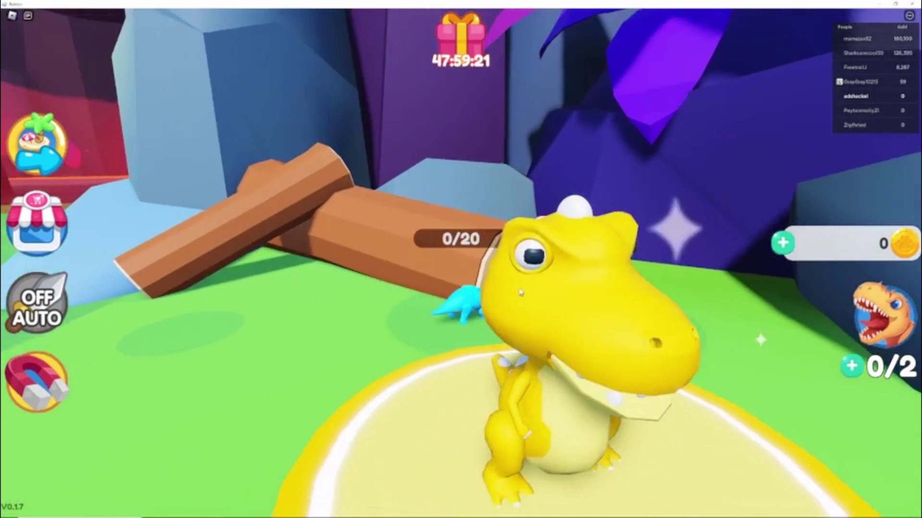
{"action": "key", "text": "a"}
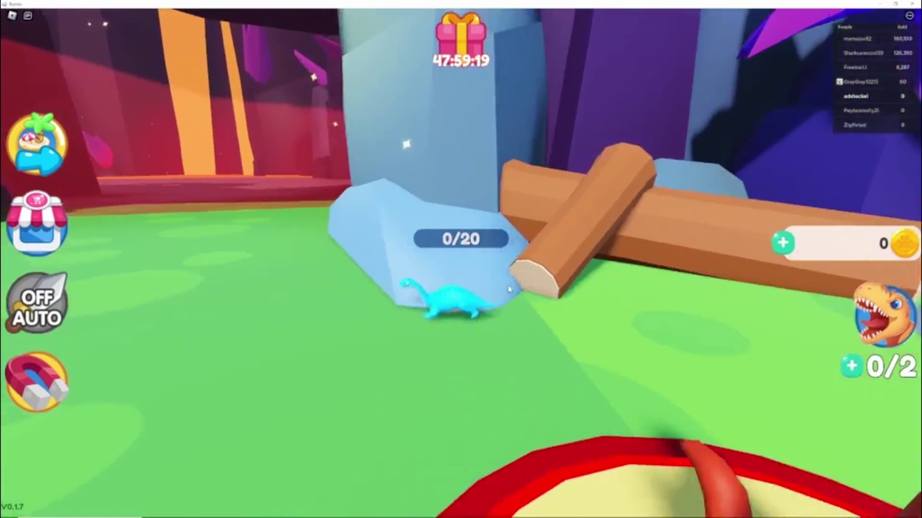
{"action": "scroll", "coordinate": [502, 287], "scroll_direction": "down", "scroll_amount": 5}
{"action": "key", "text": "w"}
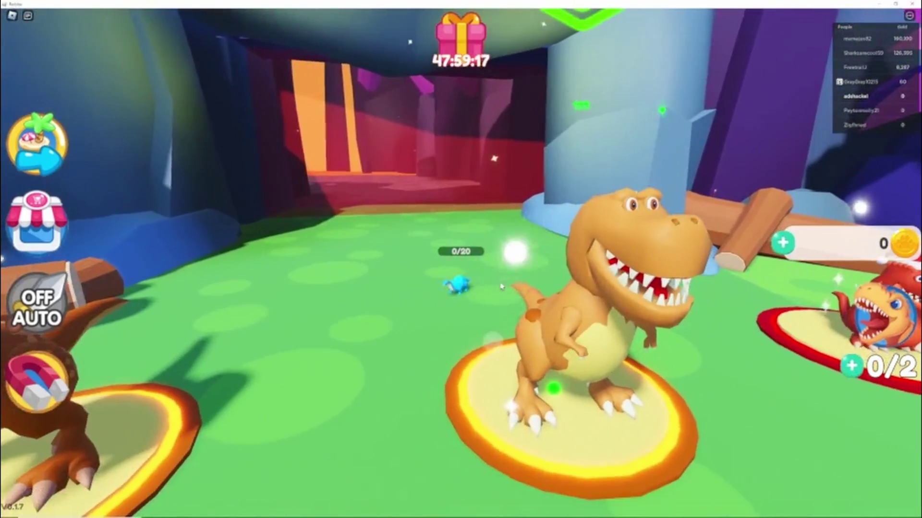
{"action": "key", "text": "d"}
{"action": "key", "text": "a"}
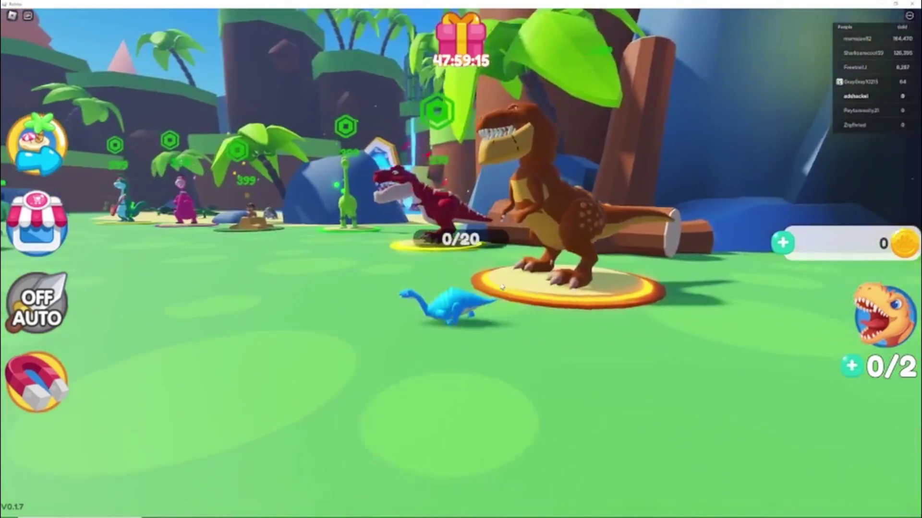
{"action": "key", "text": "w"}
{"action": "key", "text": "w"}
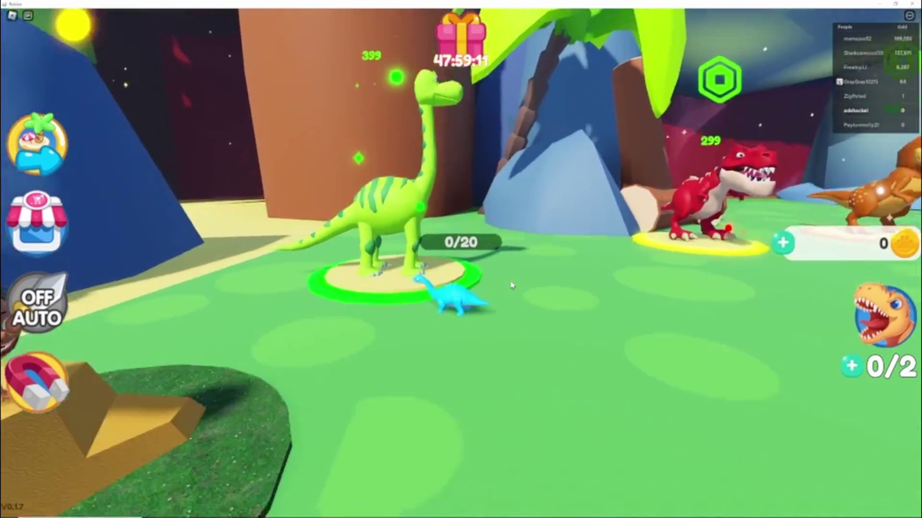
{"action": "key", "text": "d"}
{"action": "key", "text": "d"}
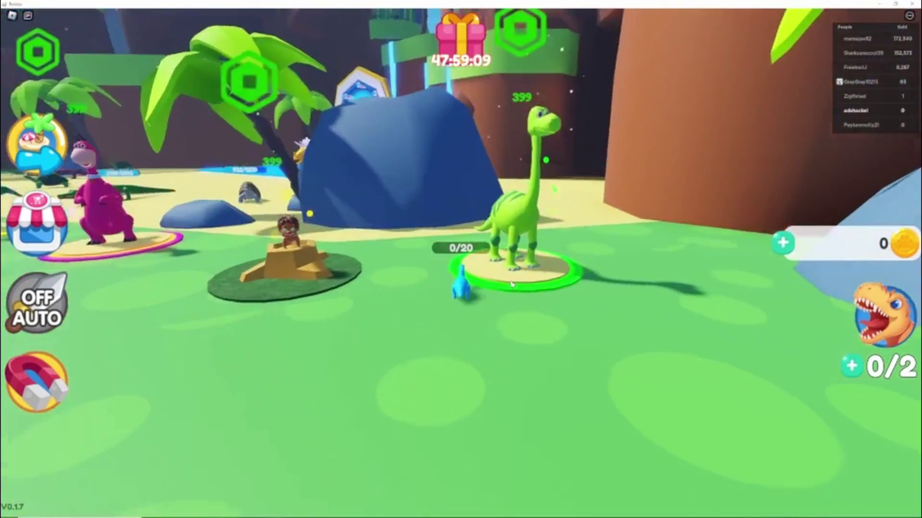
{"action": "key", "text": "a"}
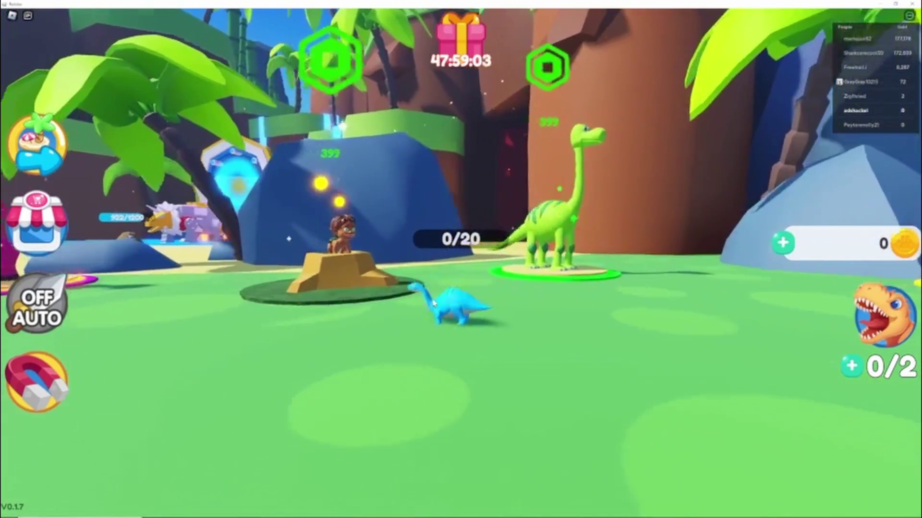
Step: Look around the valley, then head toward the pink dinosaur statue
{"action": "key", "text": "Left"}
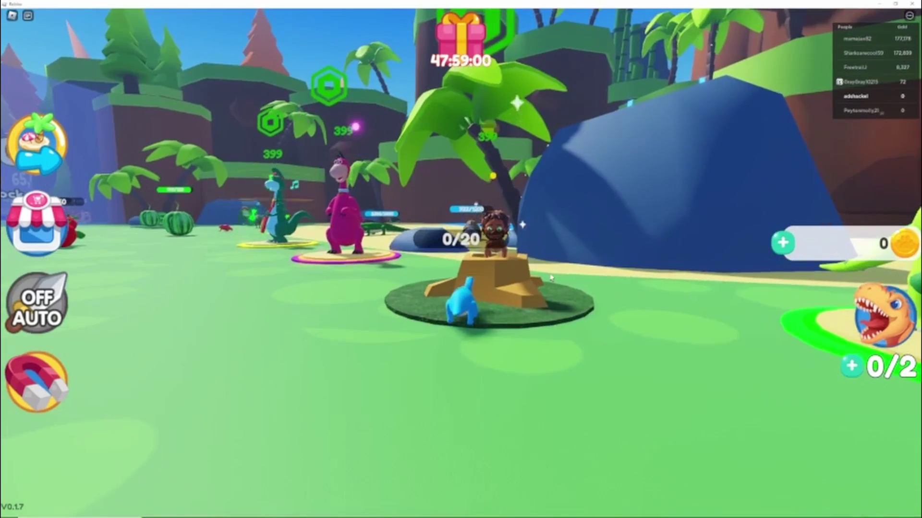
{"action": "key", "text": "Left"}
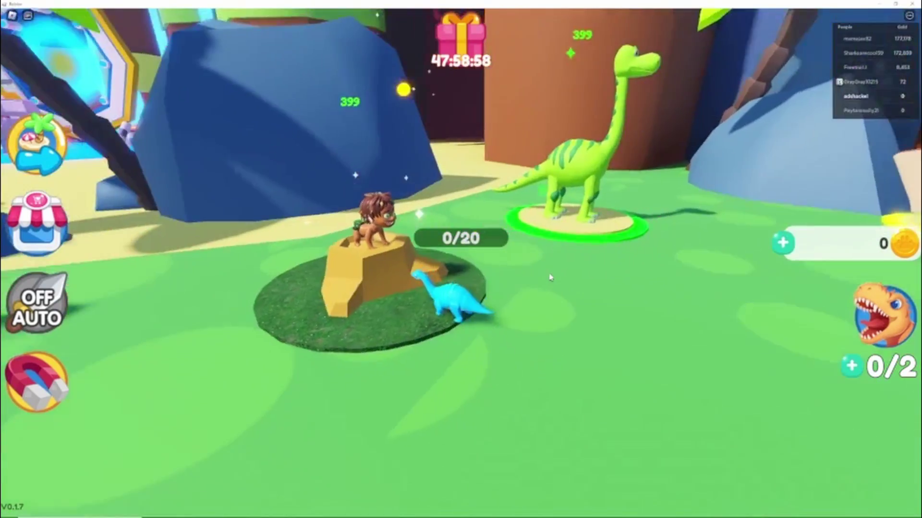
{"action": "key", "text": "Left"}
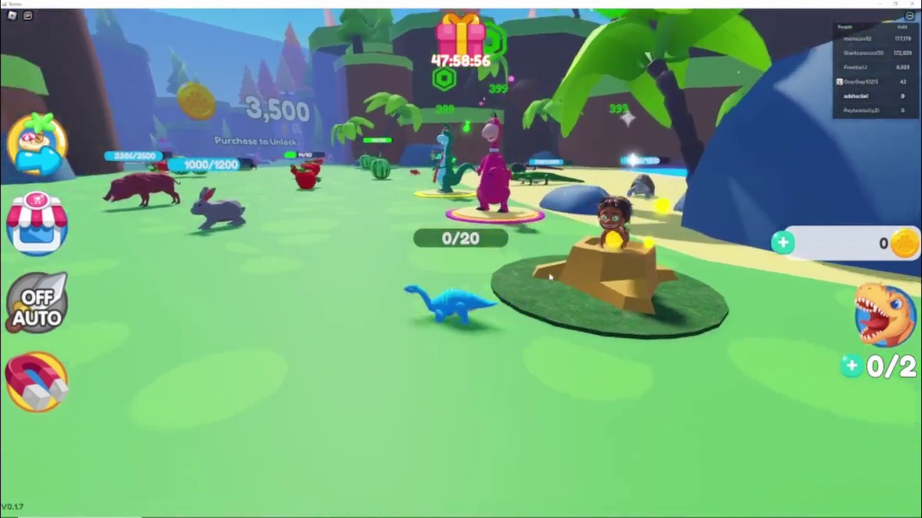
{"action": "key", "text": "Left"}
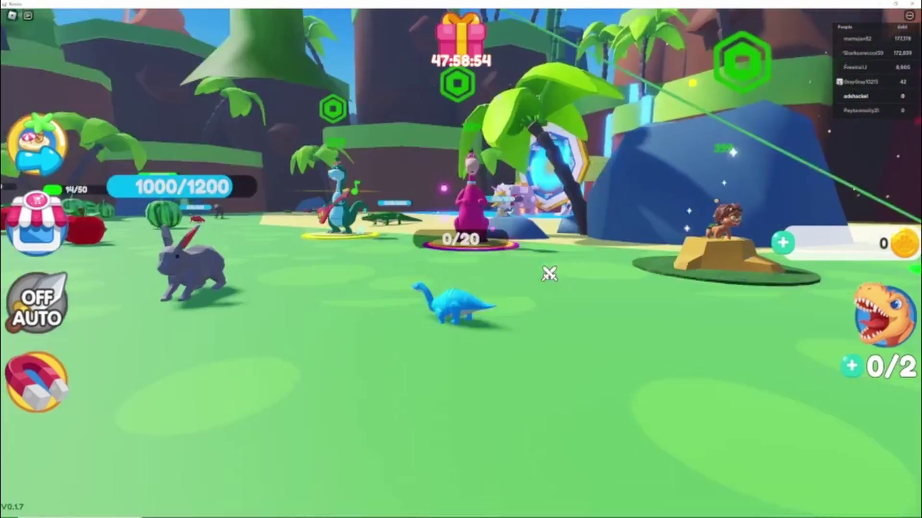
{"action": "key", "text": "Left"}
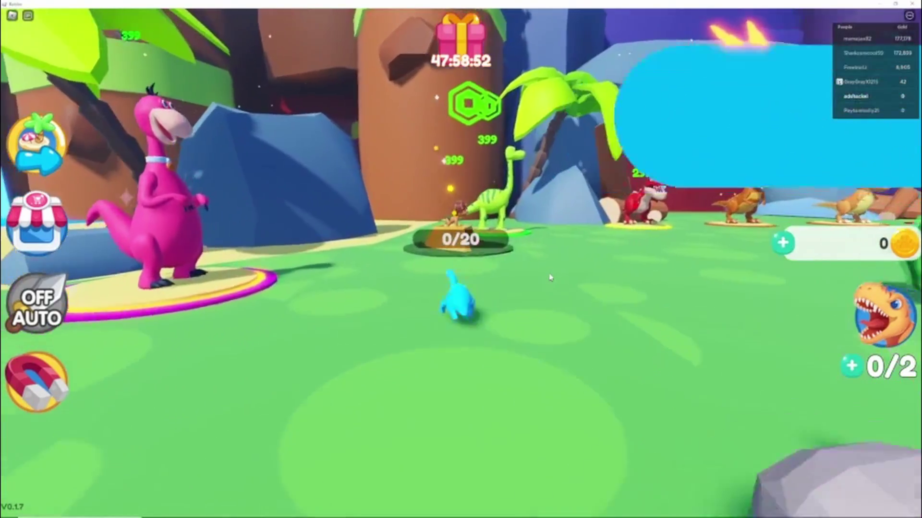
{"action": "key", "text": "w"}
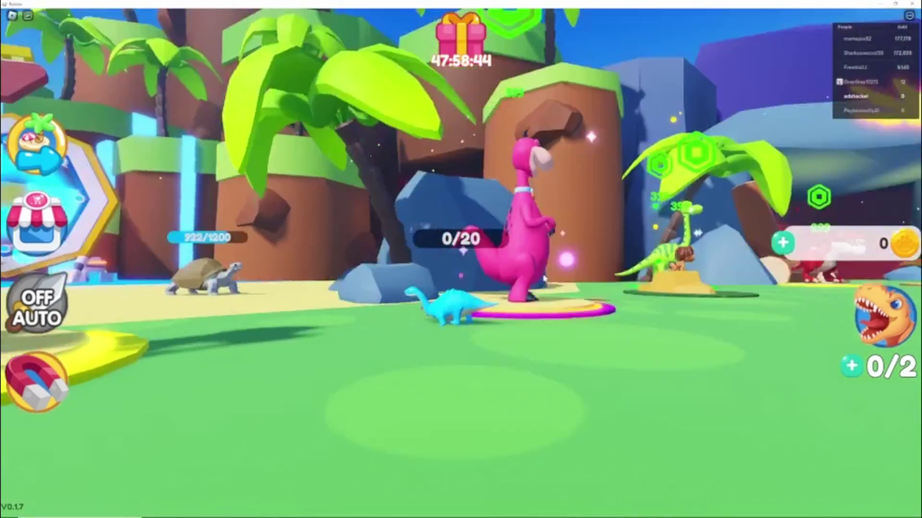
Step: View the Dimo purchase offer twice and cancel it without buying
{"action": "key", "text": "e"}
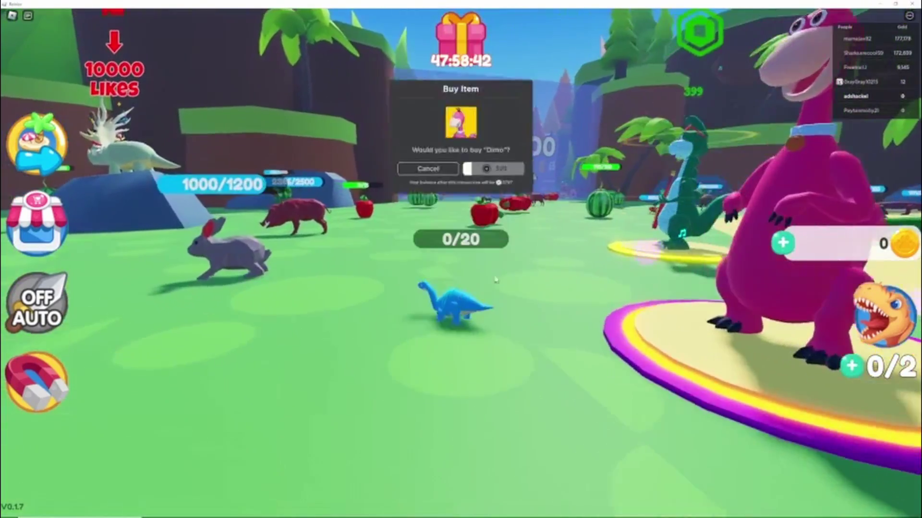
{"action": "left_click", "coordinate": [493, 295]}
{"action": "key", "text": "e"}
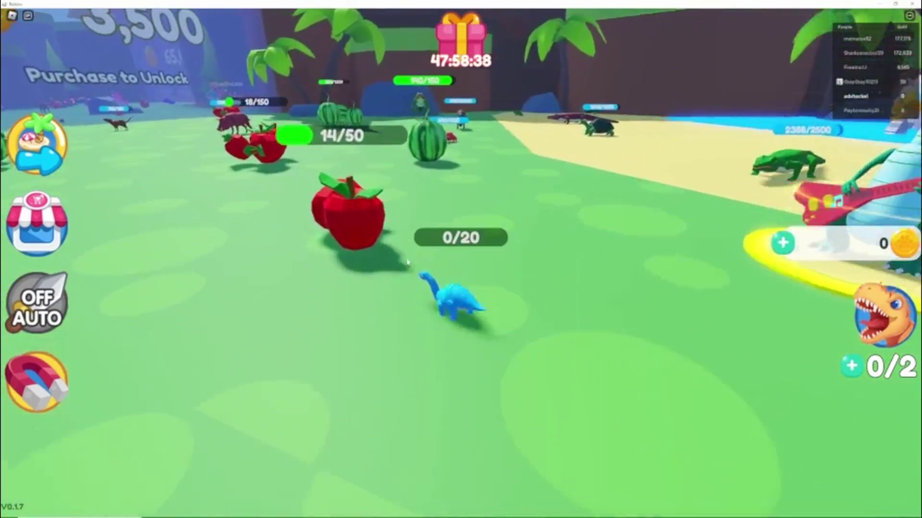
{"action": "key", "text": "w"}
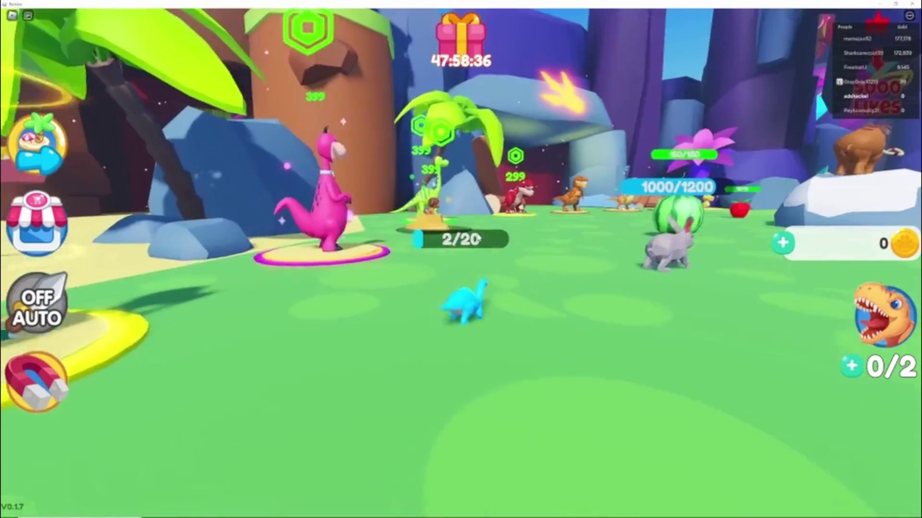
{"action": "key", "text": "w"}
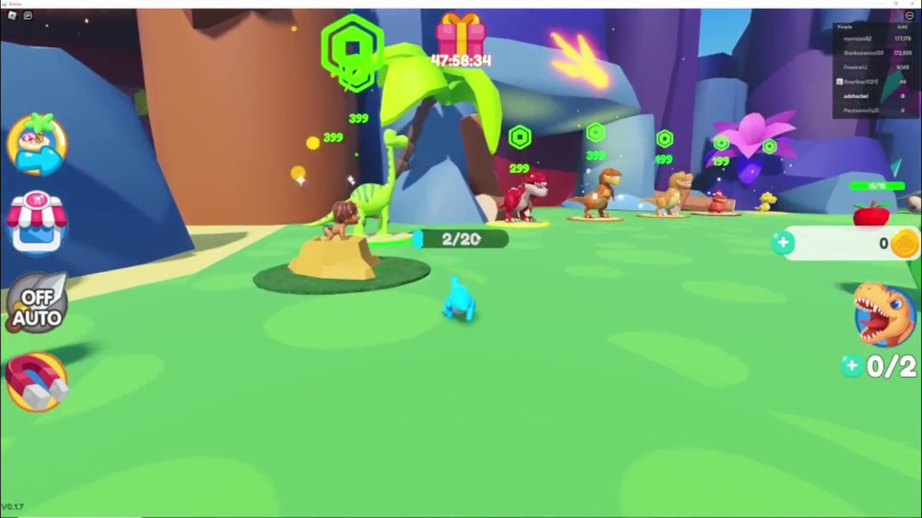
{"action": "left_click", "coordinate": [432, 301]}
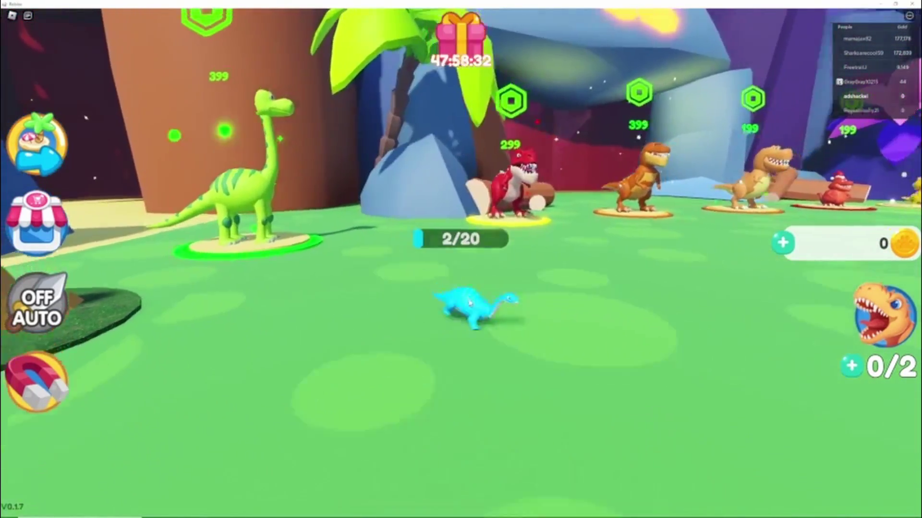
Step: Approach the Tyrannosaurus rex statue and cancel its purchase offer
{"action": "key", "text": "a"}
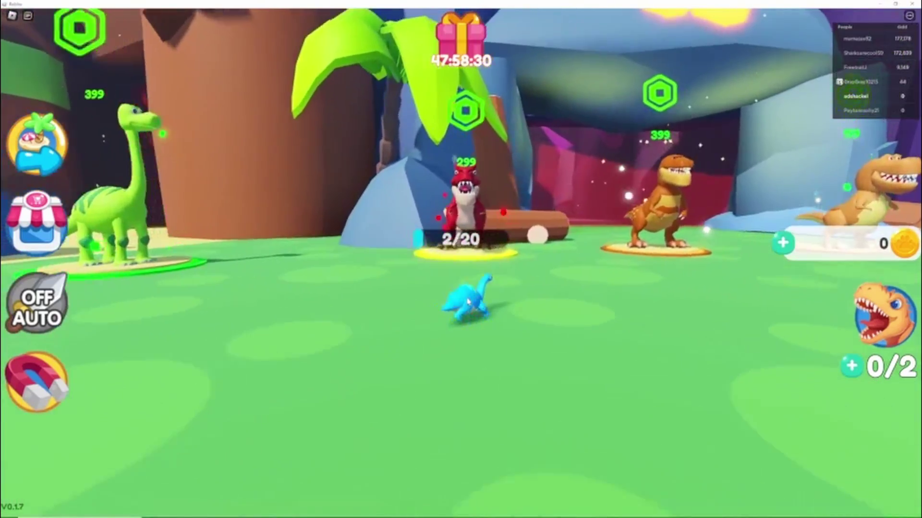
{"action": "key", "text": "w"}
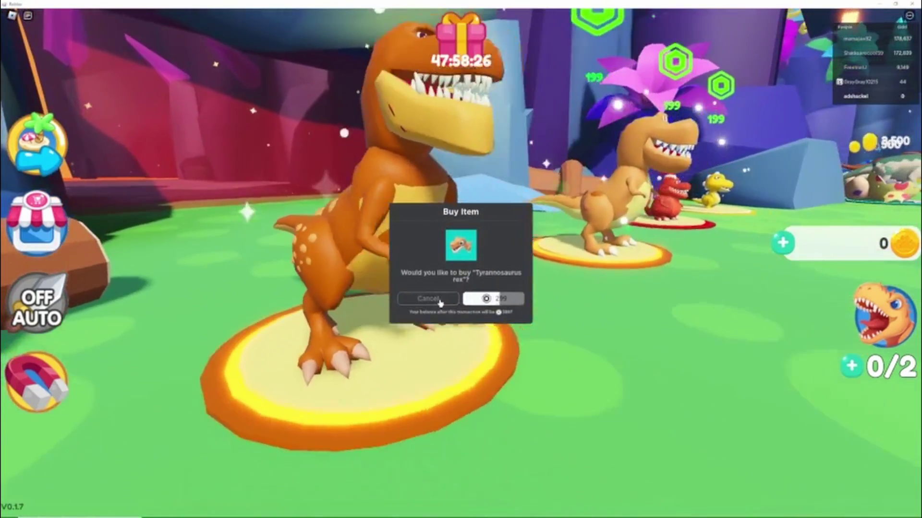
{"action": "left_click", "coordinate": [427, 299]}
{"action": "key", "text": "s"}
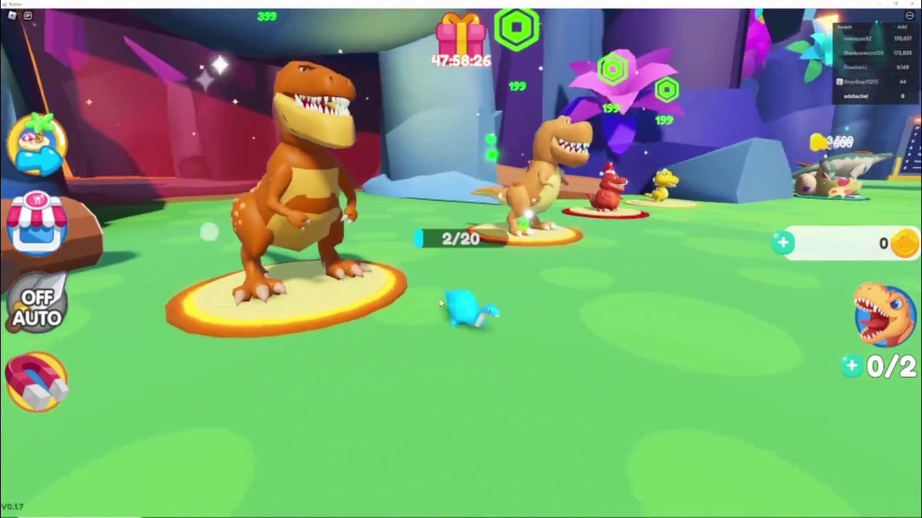
{"action": "key", "text": "w"}
Step: Cancel the Dinosaur BaQi offer and orbit around the guitar dinosaur
{"action": "key", "text": "a"}
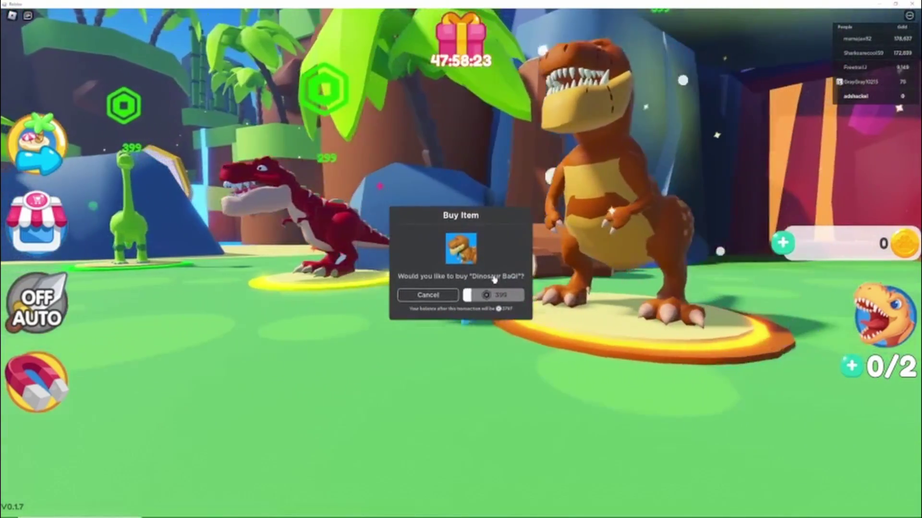
{"action": "scroll", "coordinate": [494, 279], "scroll_direction": "down", "scroll_amount": 2}
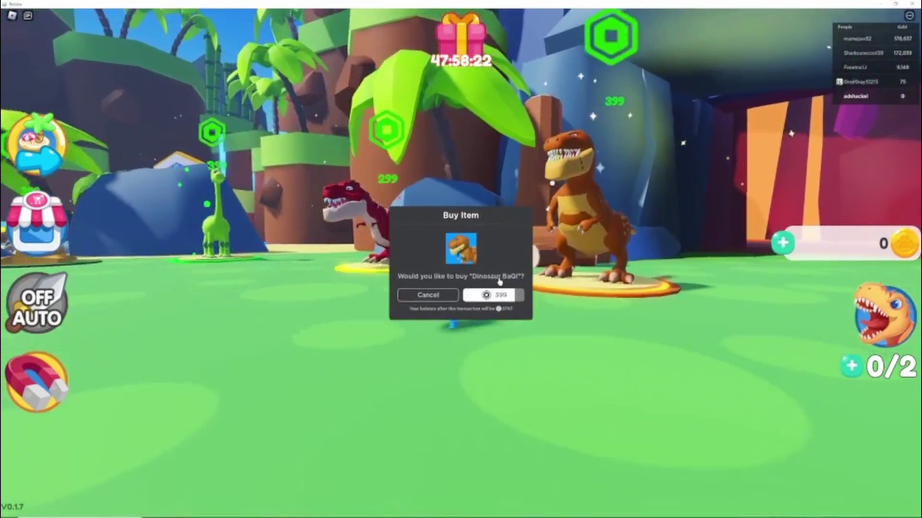
{"action": "key", "text": "Right"}
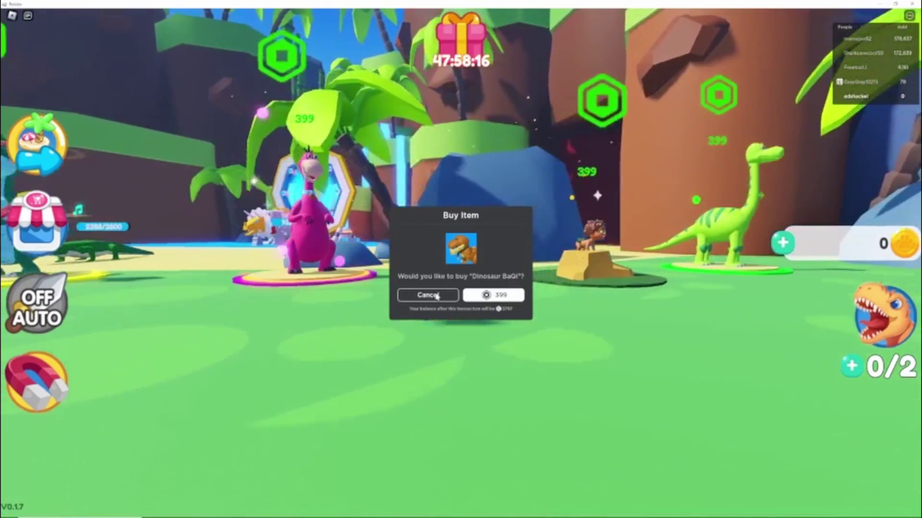
{"action": "key", "text": "a"}
{"action": "left_click", "coordinate": [436, 297]}
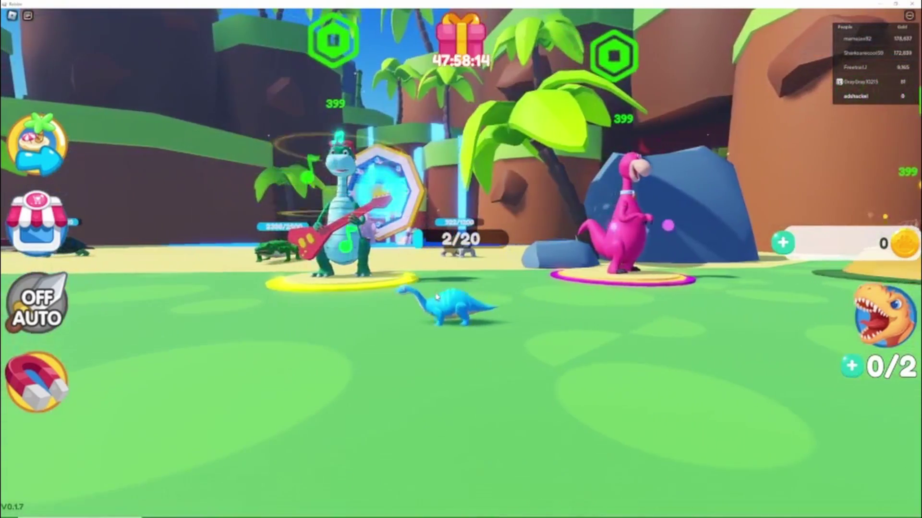
{"action": "right_click", "coordinate": [437, 295]}
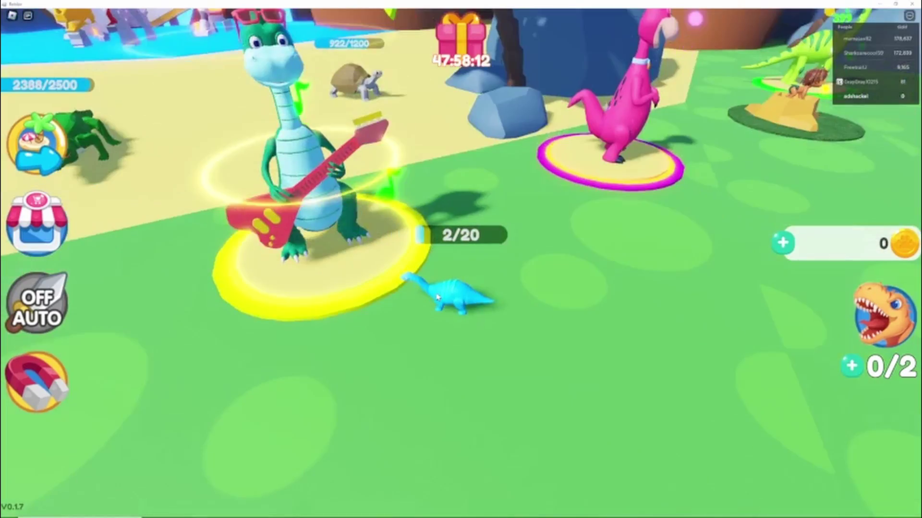
{"action": "key", "text": "Left"}
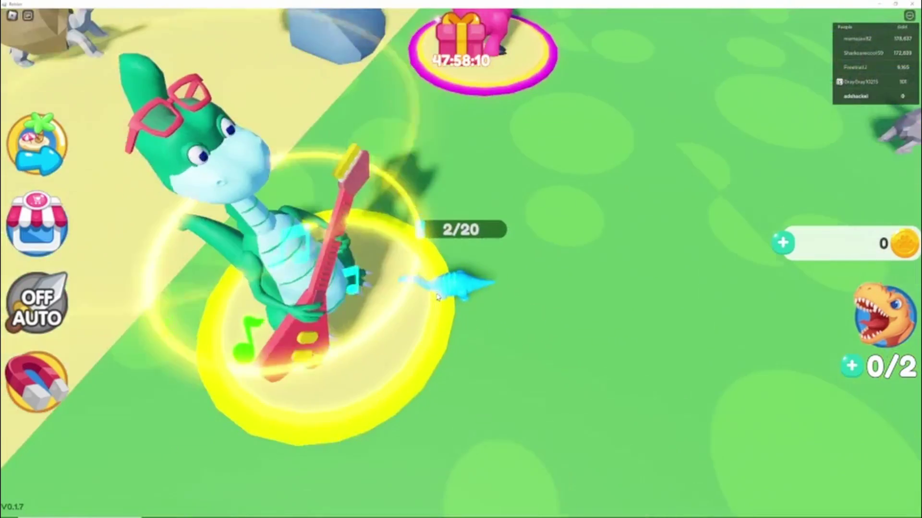
{"action": "left_click_drag", "start_coordinate": [437, 295], "coordinate": [438, 297]}
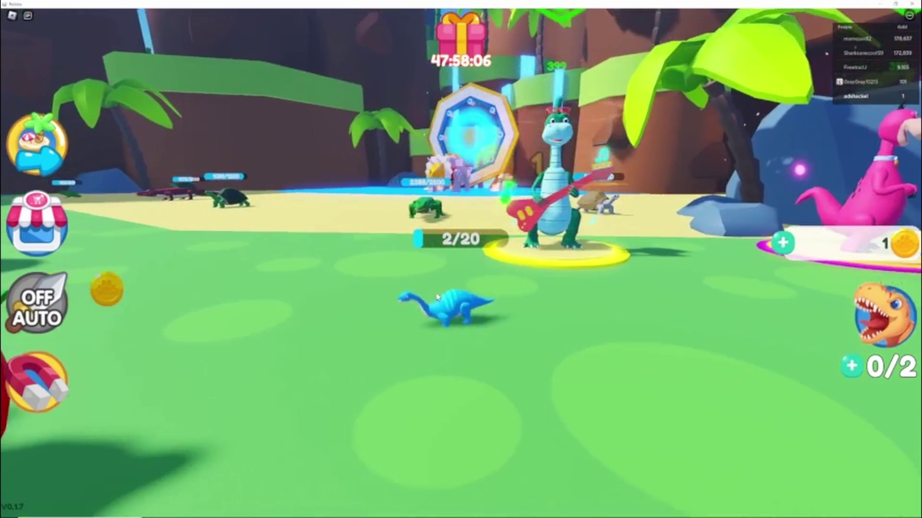
{"action": "left_click_drag", "start_coordinate": [437, 297], "coordinate": [421, 250]}
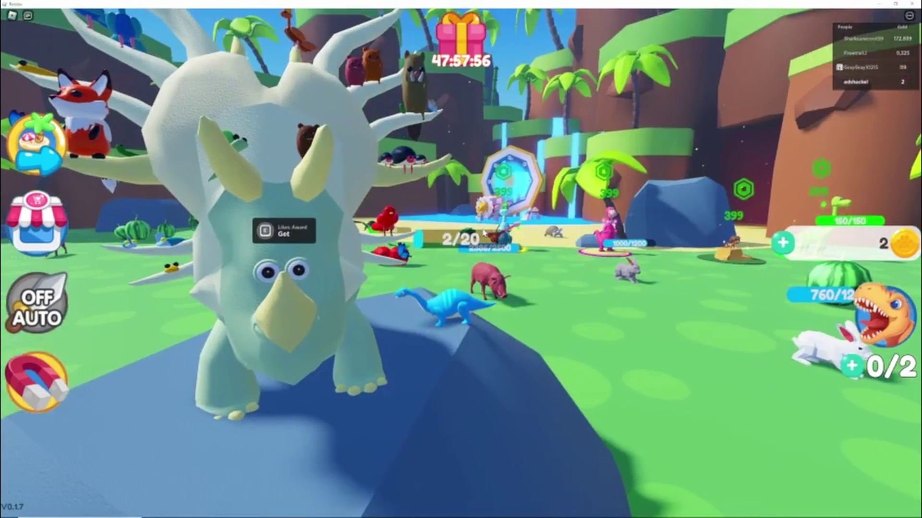
Step: Walk up to the triceratops Likes award and try to claim it
{"action": "key", "text": "e"}
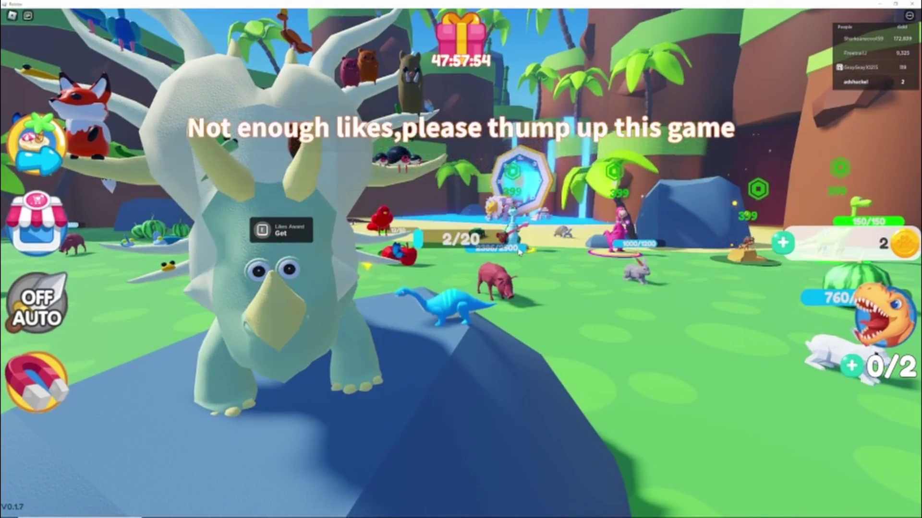
{"action": "key", "text": "e"}
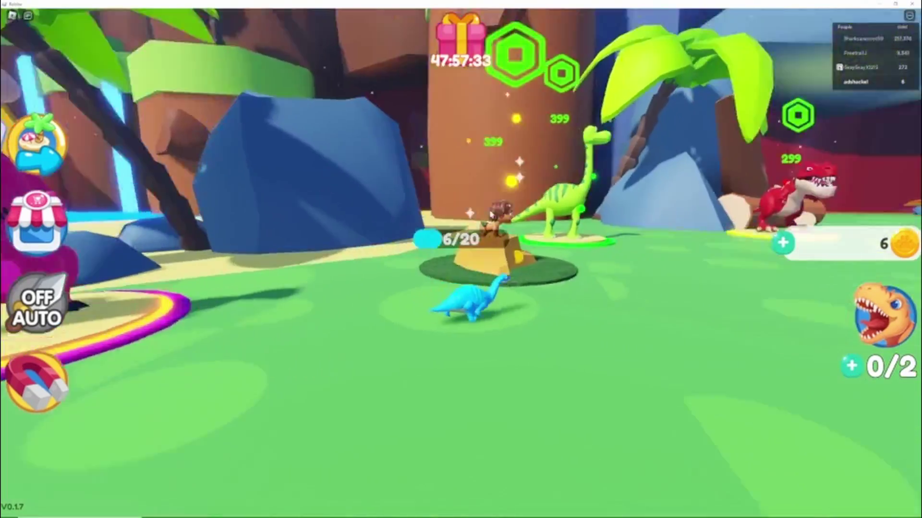
{"action": "left_click", "coordinate": [490, 212]}
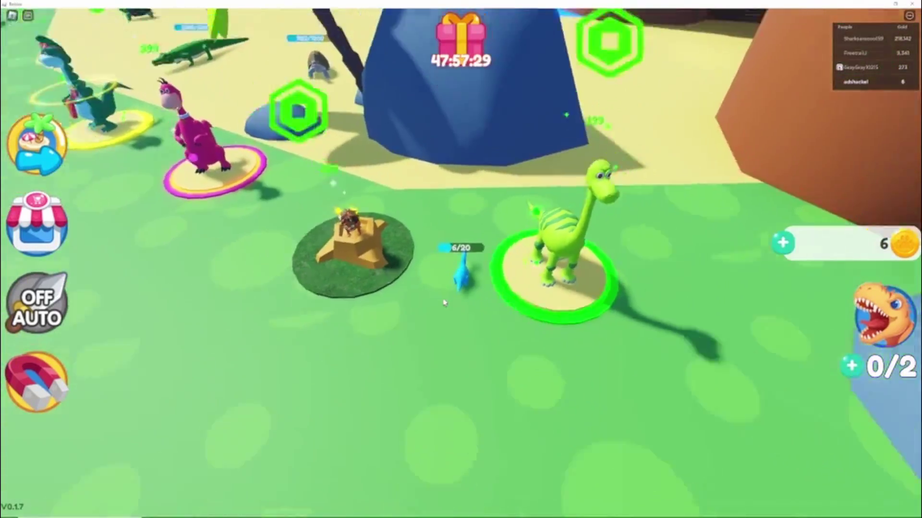
{"action": "scroll", "coordinate": [444, 304], "scroll_direction": "down", "scroll_amount": 2}
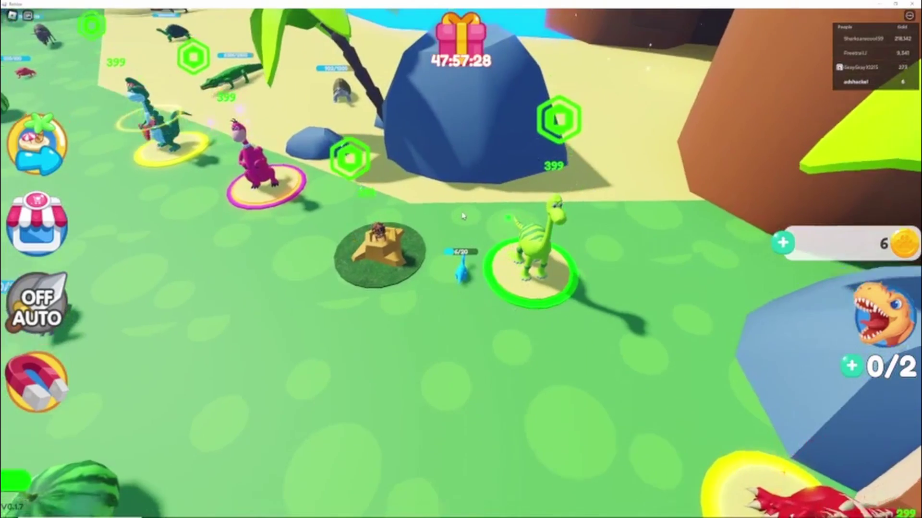
{"action": "scroll", "coordinate": [462, 215], "scroll_direction": "up", "scroll_amount": 4}
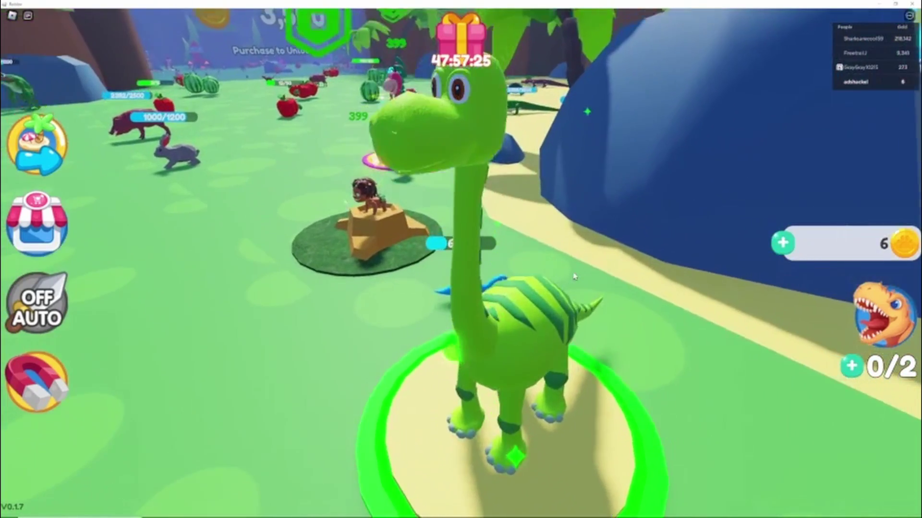
Step: Decline the Dinosaur DianDian offer and walk between the two large dinosaurs
{"action": "left_click_drag", "start_coordinate": [574, 277], "coordinate": [574, 277]}
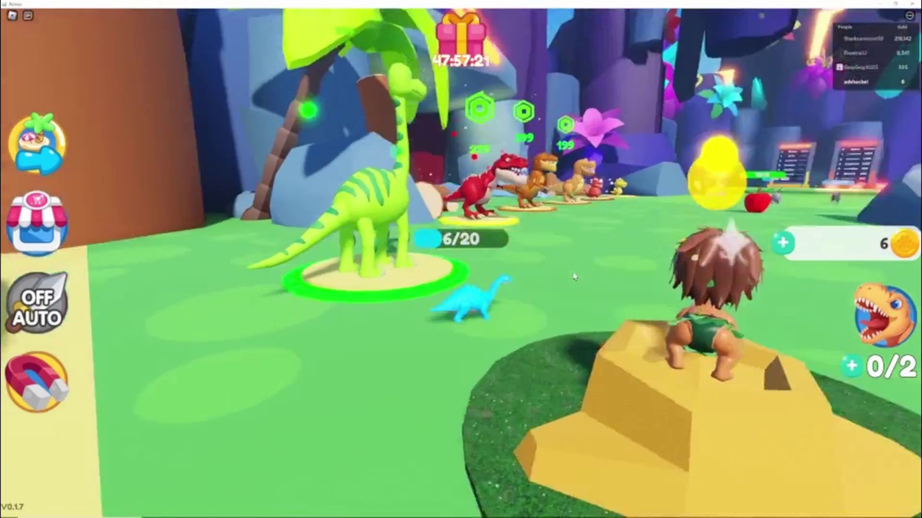
{"action": "left_click", "coordinate": [574, 277]}
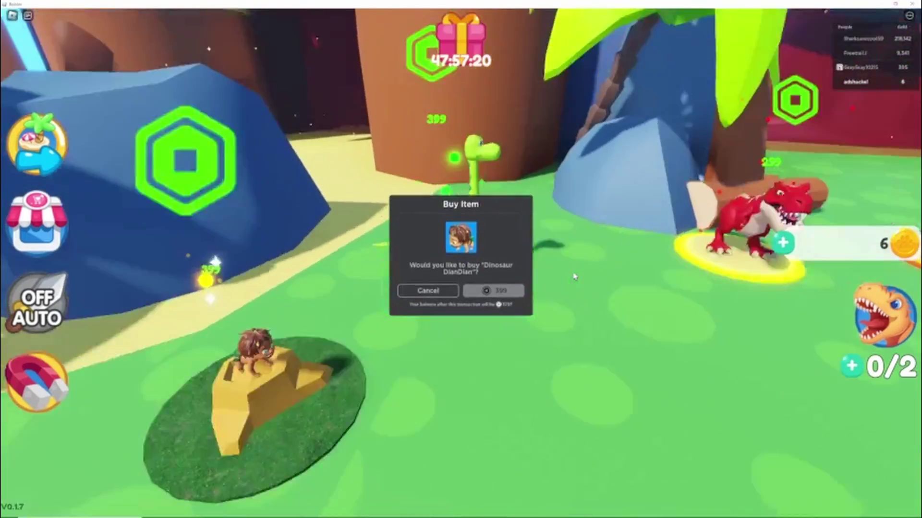
{"action": "left_click", "coordinate": [428, 291]}
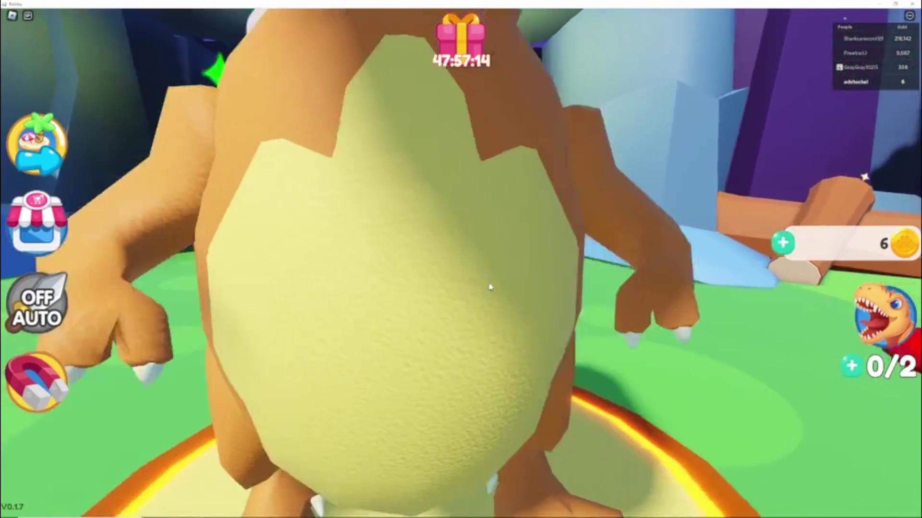
{"action": "key", "text": "w"}
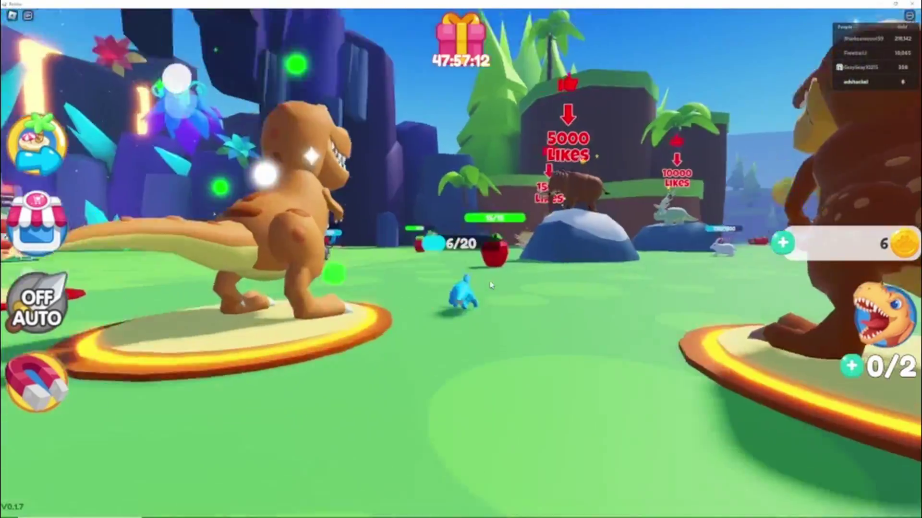
{"action": "scroll", "coordinate": [491, 286], "scroll_direction": "down", "scroll_amount": 8}
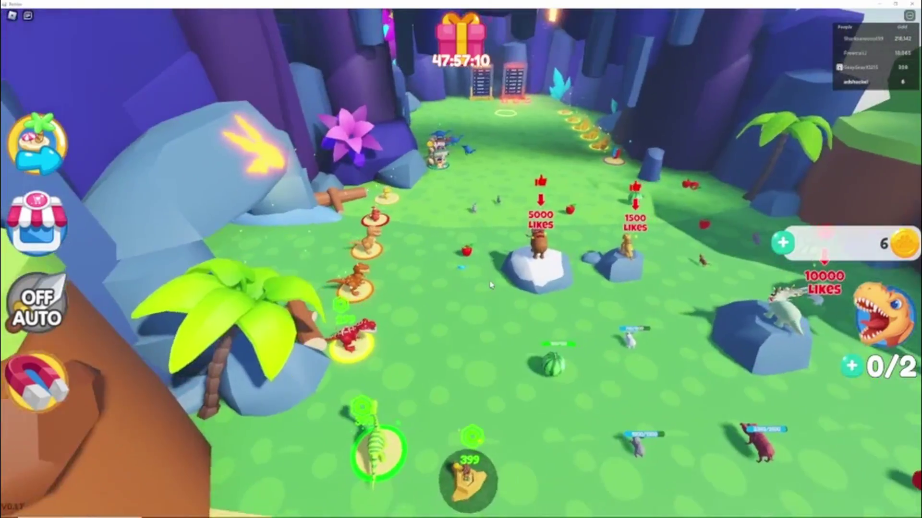
Step: Walk the blue dinosaur onto the tiger's rock beside the statue
{"action": "left_click_drag", "start_coordinate": [491, 286], "coordinate": [492, 286]}
{"action": "scroll", "coordinate": [492, 286], "scroll_direction": "up", "scroll_amount": 6}
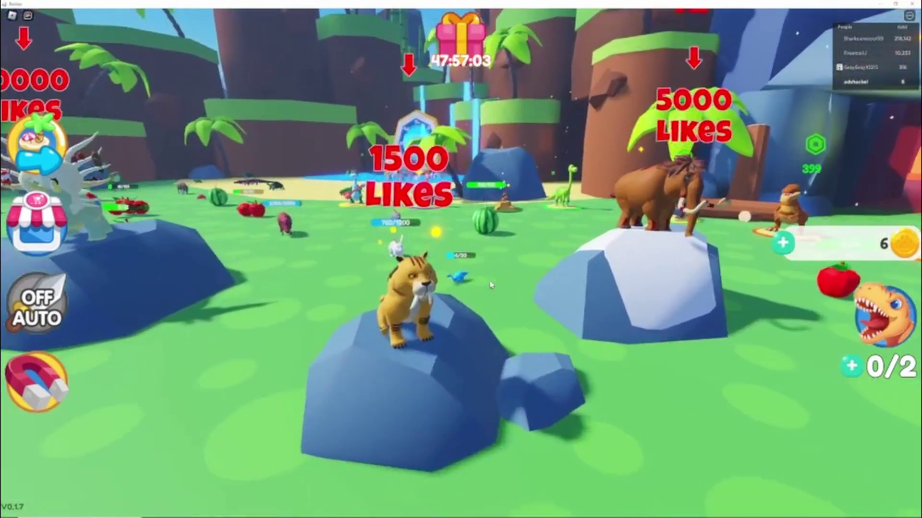
{"action": "scroll", "coordinate": [491, 286], "scroll_direction": "up", "scroll_amount": 5}
{"action": "scroll", "coordinate": [491, 285], "scroll_direction": "down", "scroll_amount": 4}
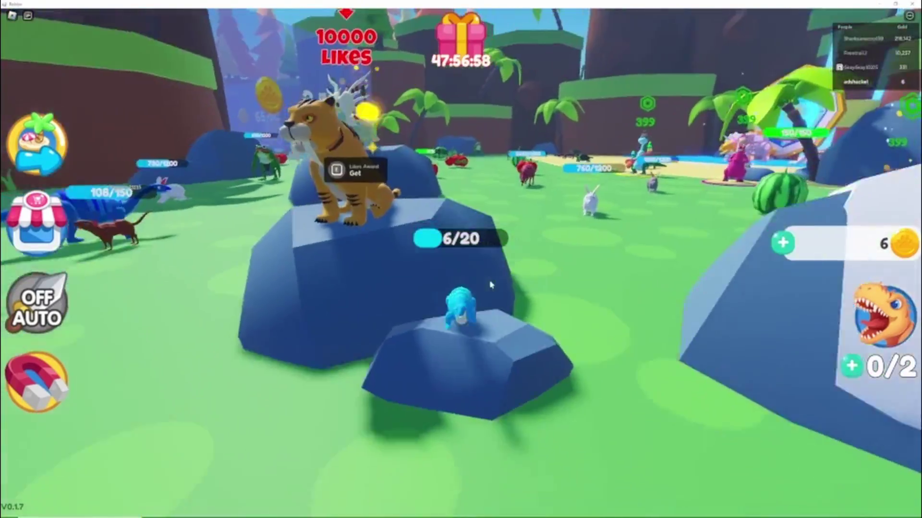
{"action": "key", "text": "w"}
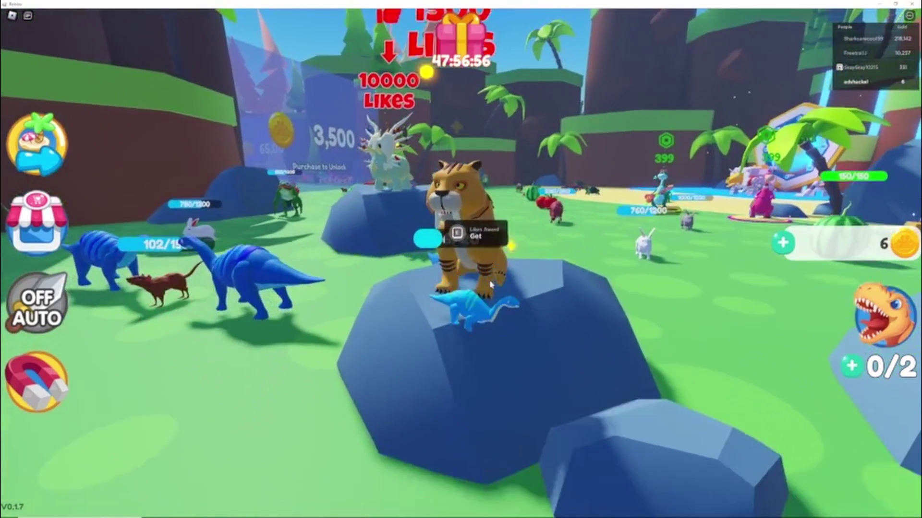
{"action": "key", "text": "w"}
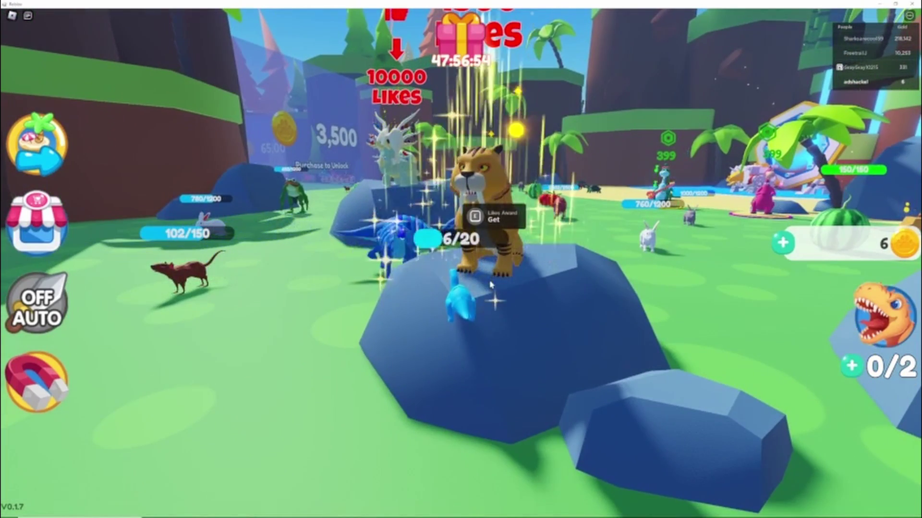
{"action": "key", "text": "w"}
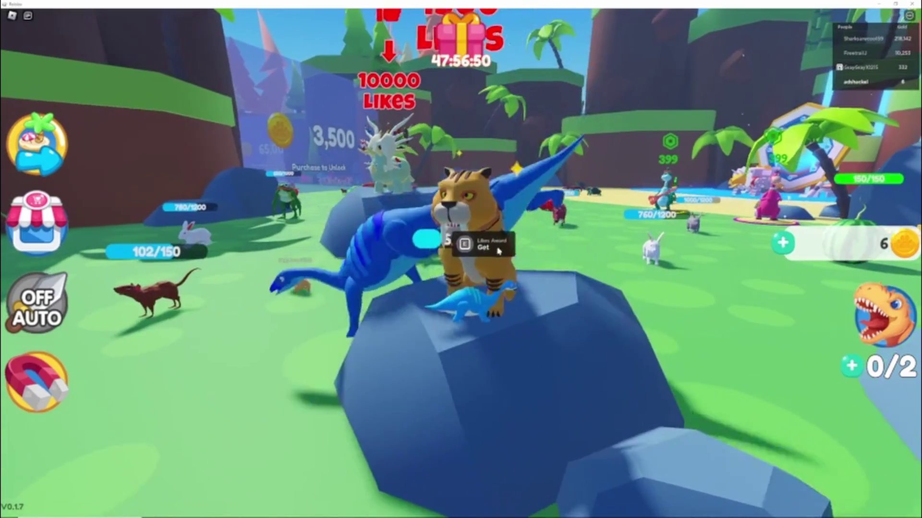
{"action": "key", "text": "Right"}
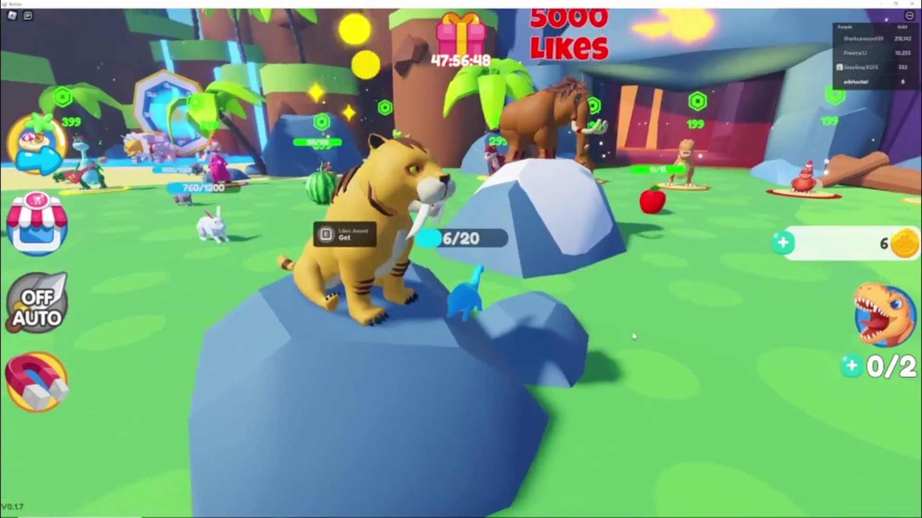
Step: Move onto the mammoth's white rock while orbiting the view around it
{"action": "key", "text": "w"}
{"action": "scroll", "coordinate": [652, 273], "scroll_direction": "down", "scroll_amount": 5}
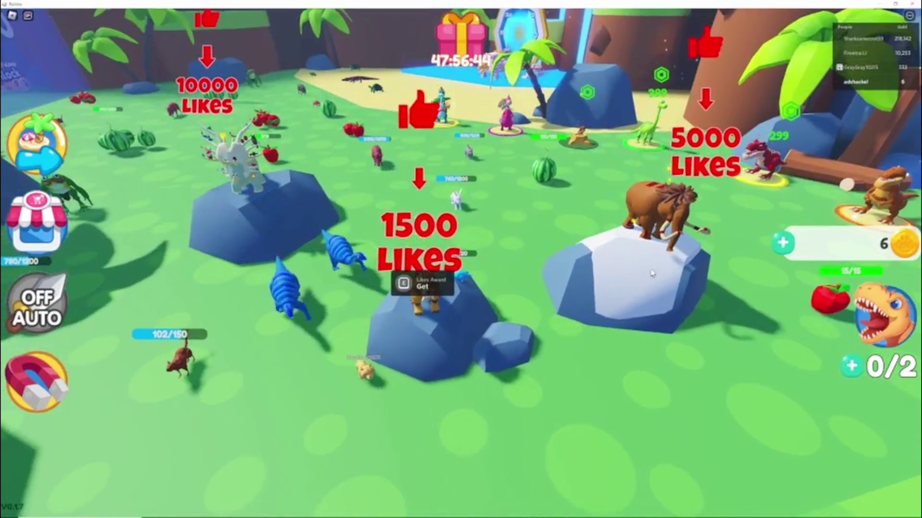
{"action": "scroll", "coordinate": [651, 274], "scroll_direction": "down", "scroll_amount": 3}
{"action": "left_click_drag", "start_coordinate": [652, 274], "coordinate": [669, 9]}
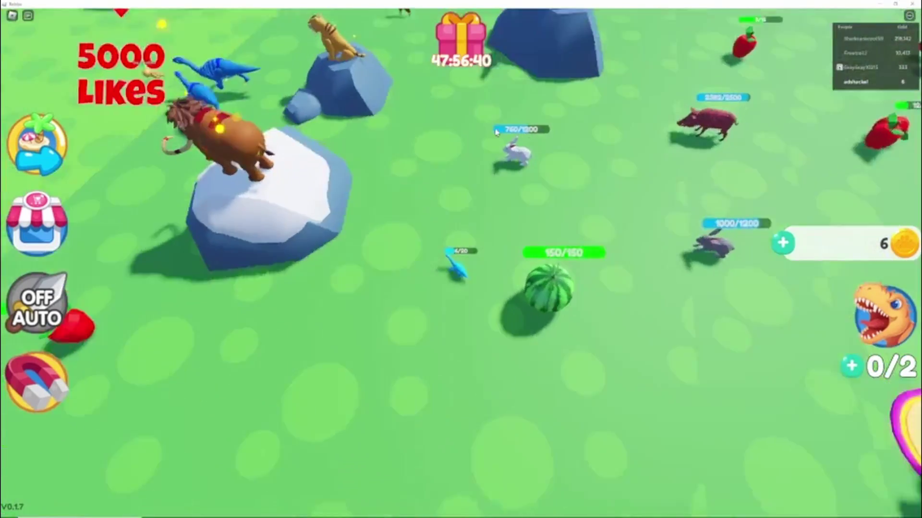
{"action": "right_click", "coordinate": [496, 131]}
{"action": "key", "text": "w"}
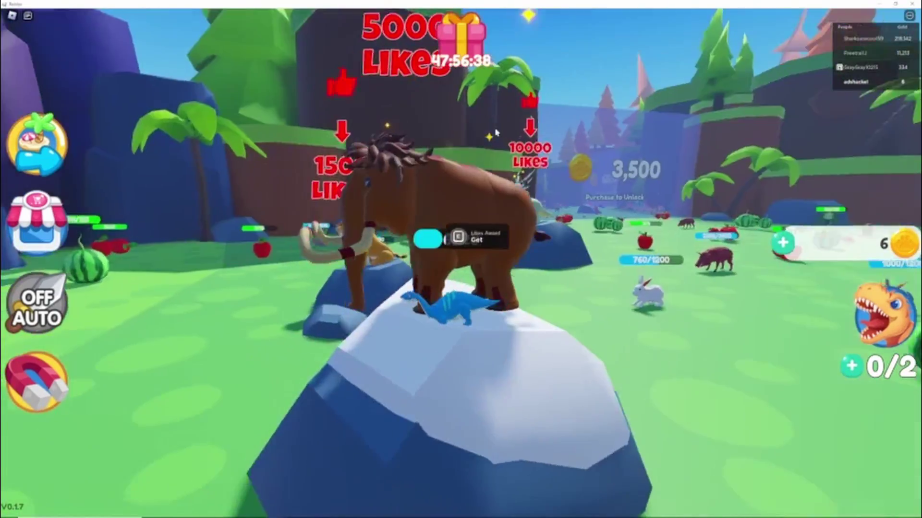
{"action": "left_click_drag", "start_coordinate": [495, 132], "coordinate": [496, 131]}
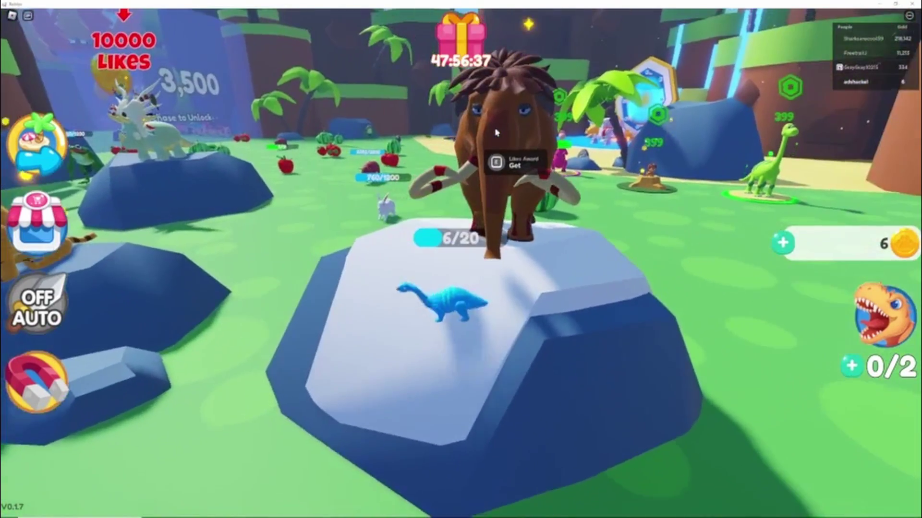
Step: Revisit the tiger's blue rock, then circle the mammoth on its rock
{"action": "key", "text": "w"}
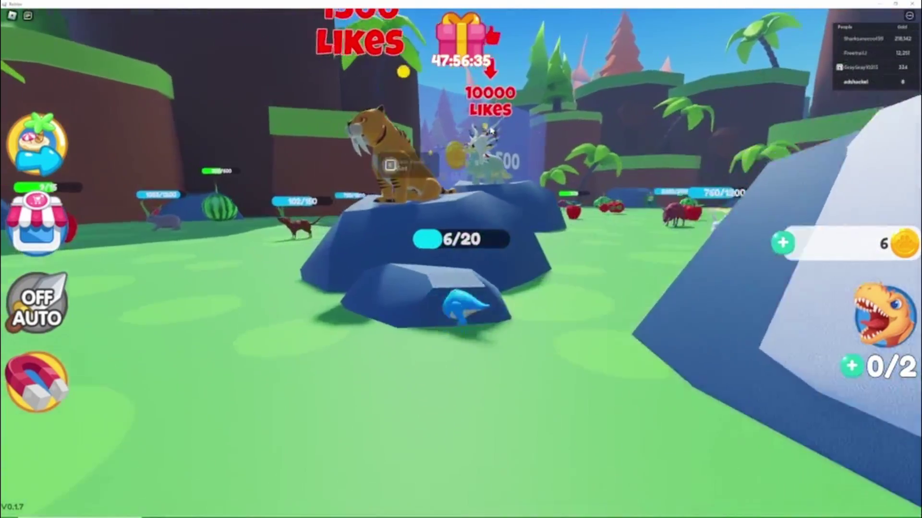
{"action": "key", "text": "w"}
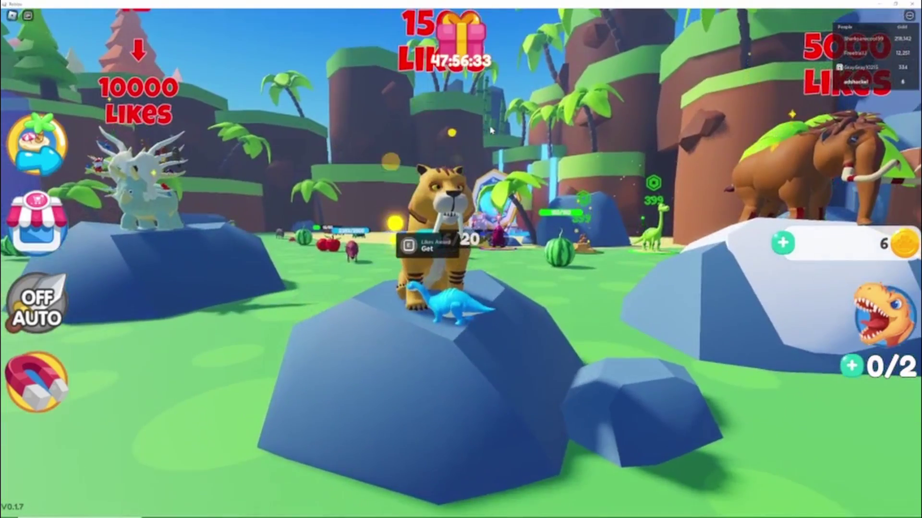
{"action": "key", "text": "w"}
{"action": "key", "text": "w"}
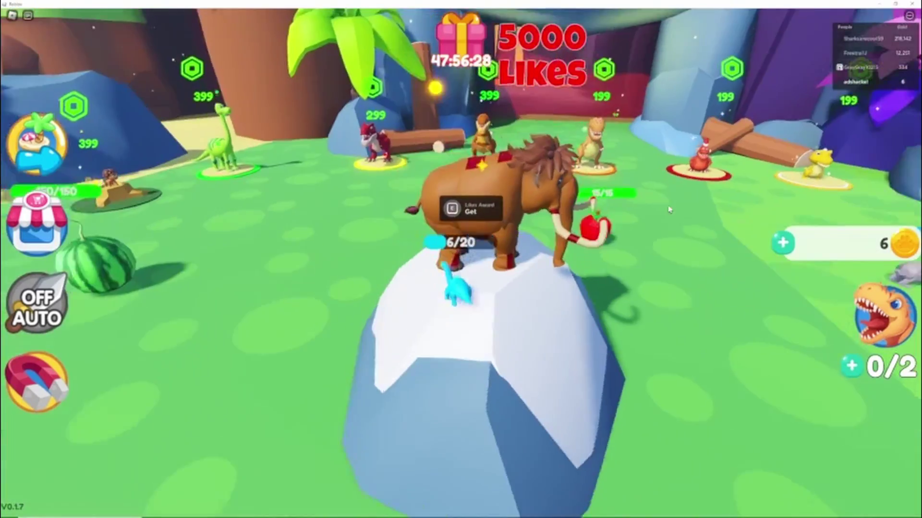
{"action": "key", "text": "w"}
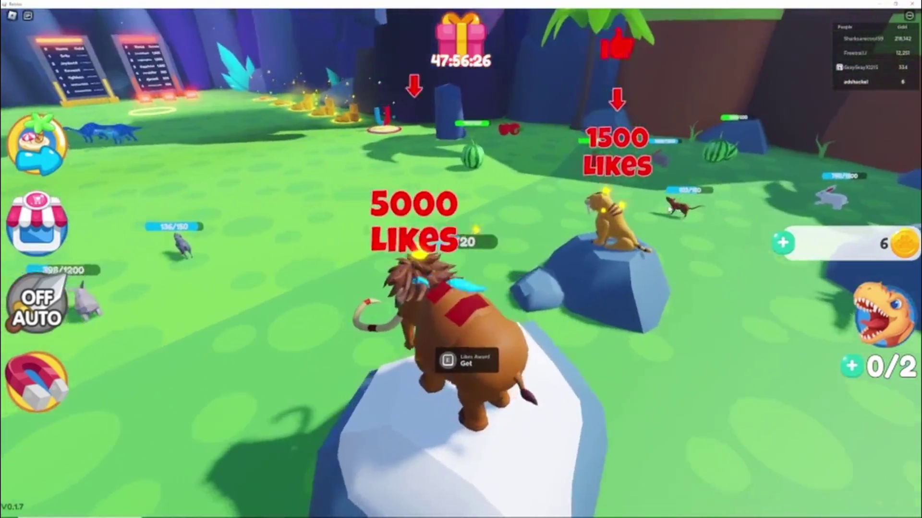
{"action": "key", "text": "w"}
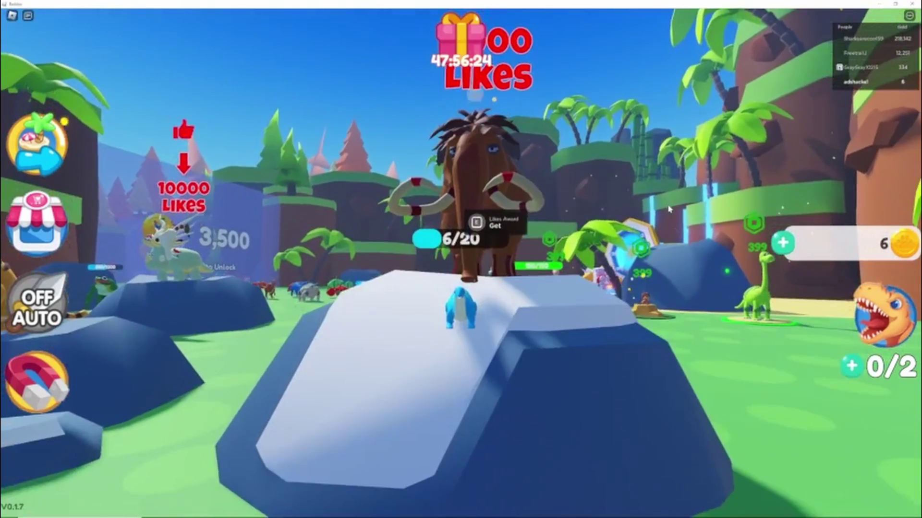
{"action": "key", "text": "w"}
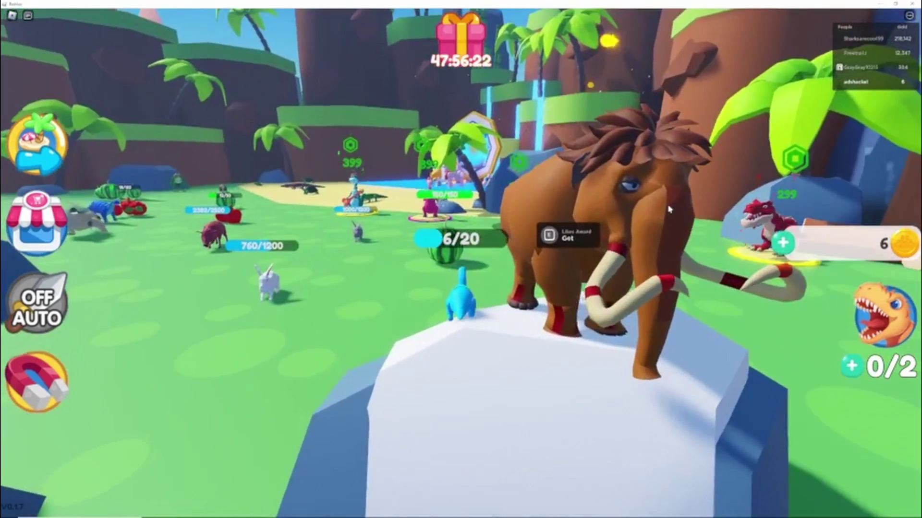
{"action": "scroll", "coordinate": [668, 210], "scroll_direction": "down", "scroll_amount": 5}
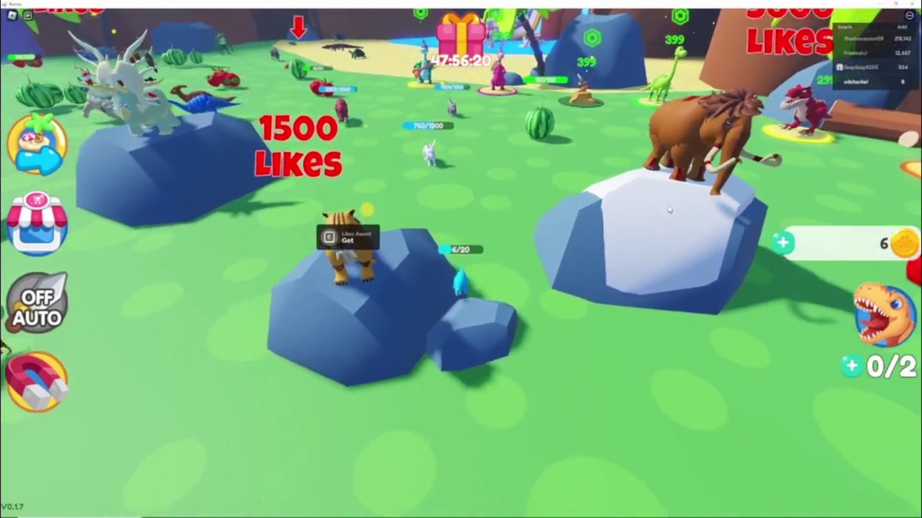
Step: Step off the mammoth's rock and walk out onto the open grass
{"action": "key", "text": "w"}
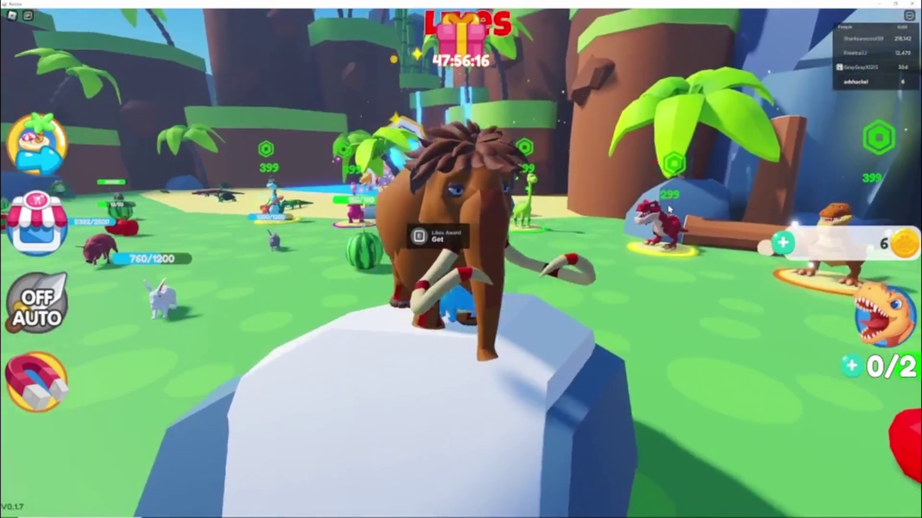
{"action": "left_click_drag", "start_coordinate": [668, 210], "coordinate": [461, 217]}
{"action": "key", "text": "w"}
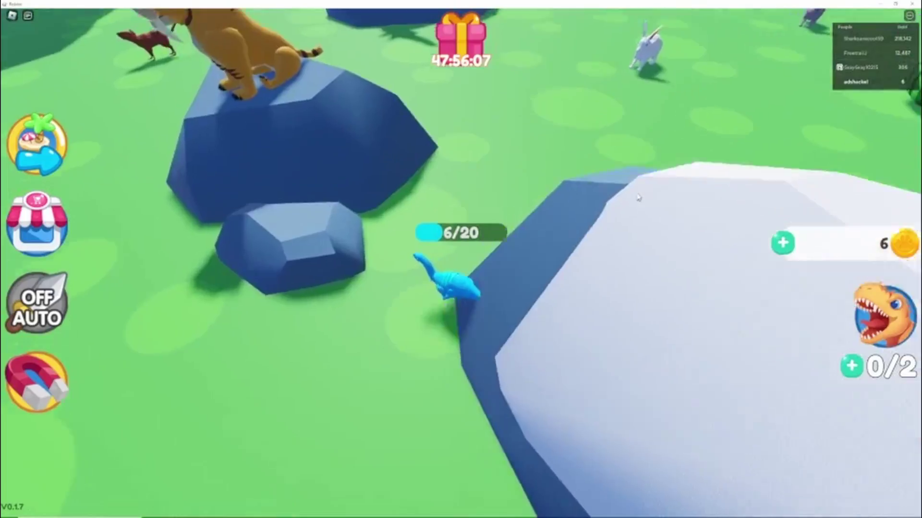
{"action": "left_click_drag", "start_coordinate": [637, 198], "coordinate": [638, 198]}
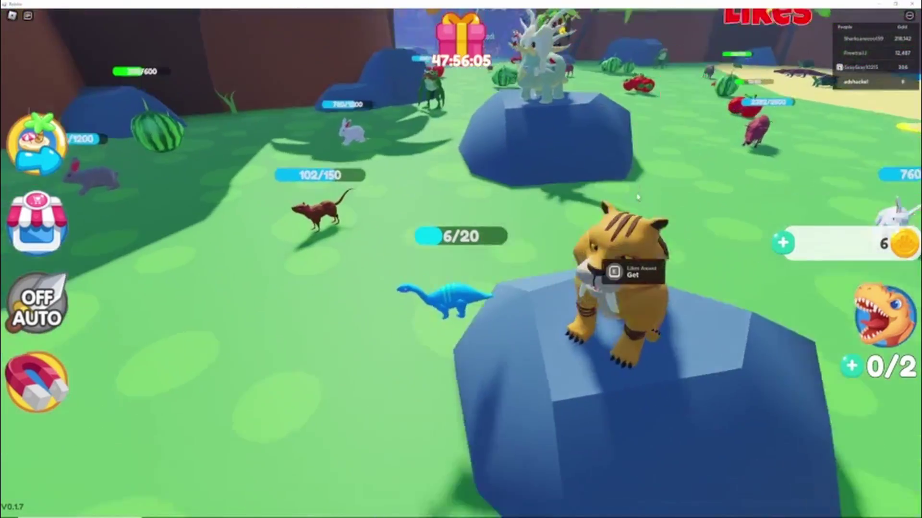
{"action": "key", "text": "w"}
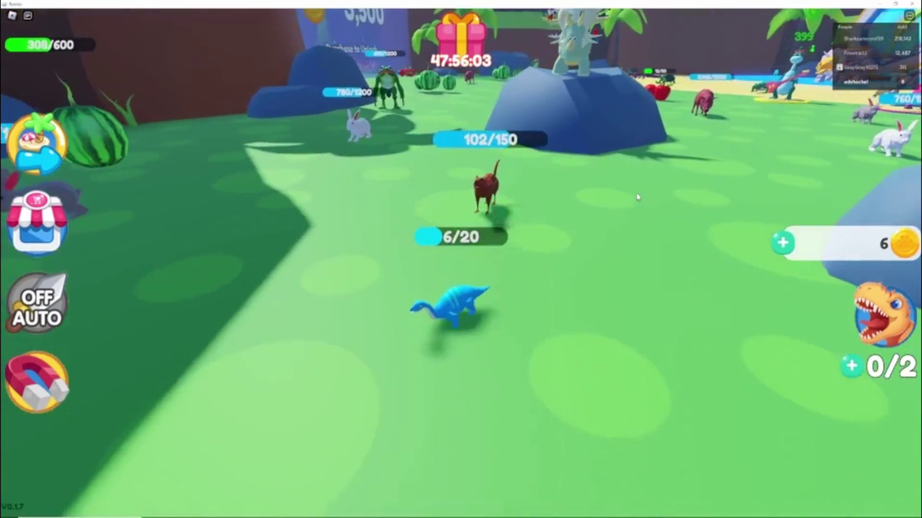